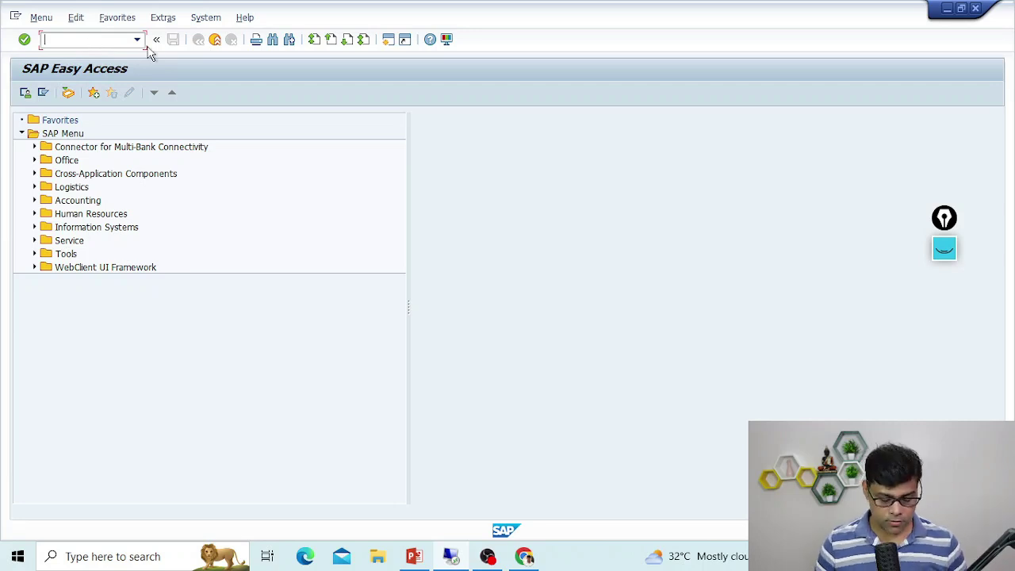
# Step: Open transaction FB50 for G/L account document entry and set the document date to 10.08.2023
pyautogui.write('fb50')
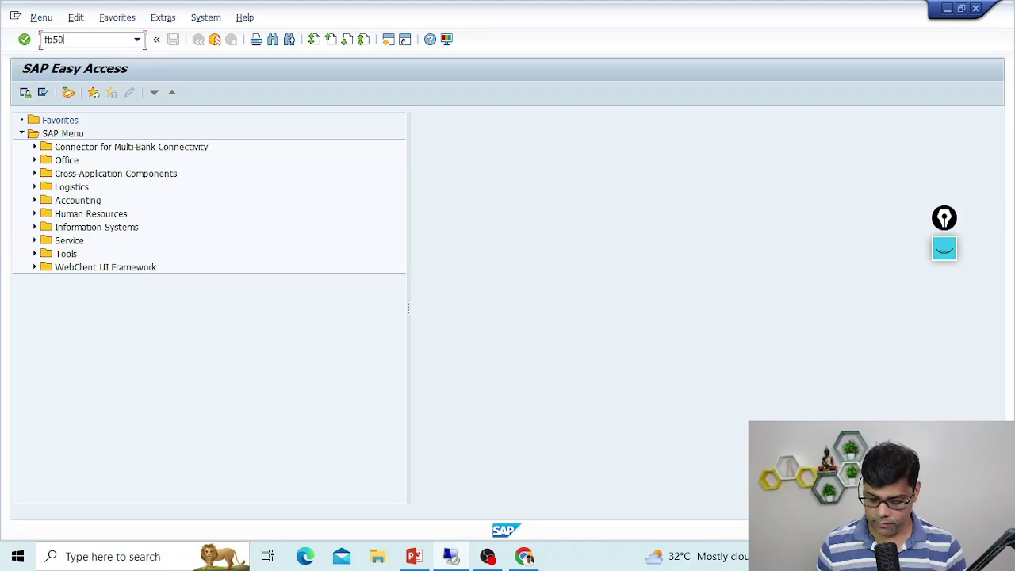
pyautogui.press('Return')
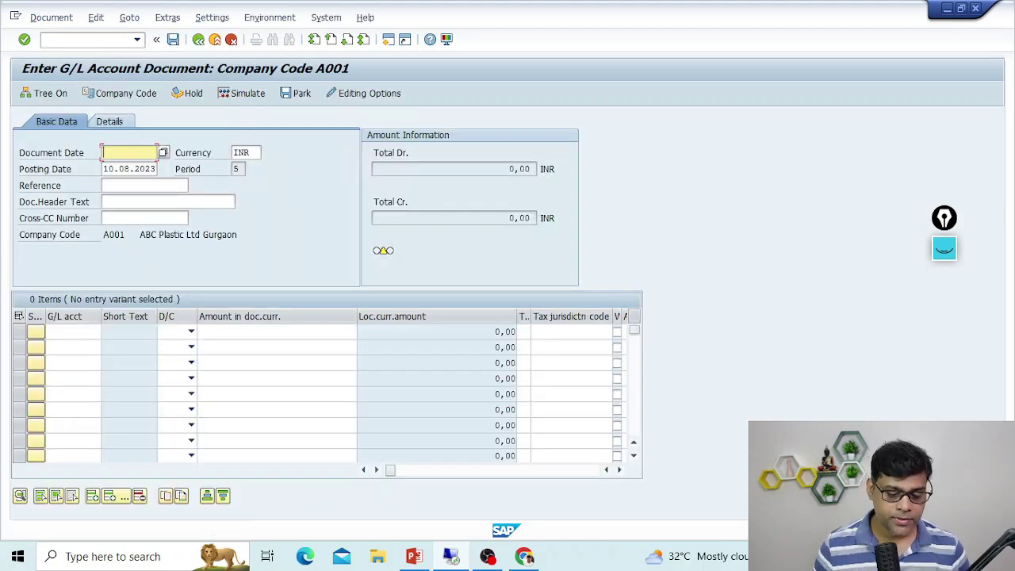
pyautogui.click(162, 152)
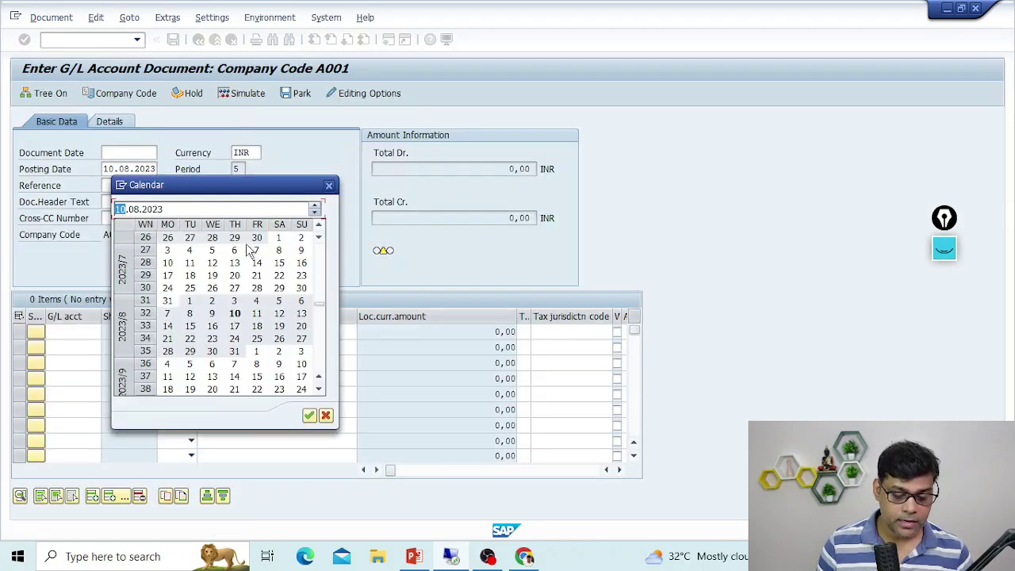
pyautogui.doubleClick(238, 310)
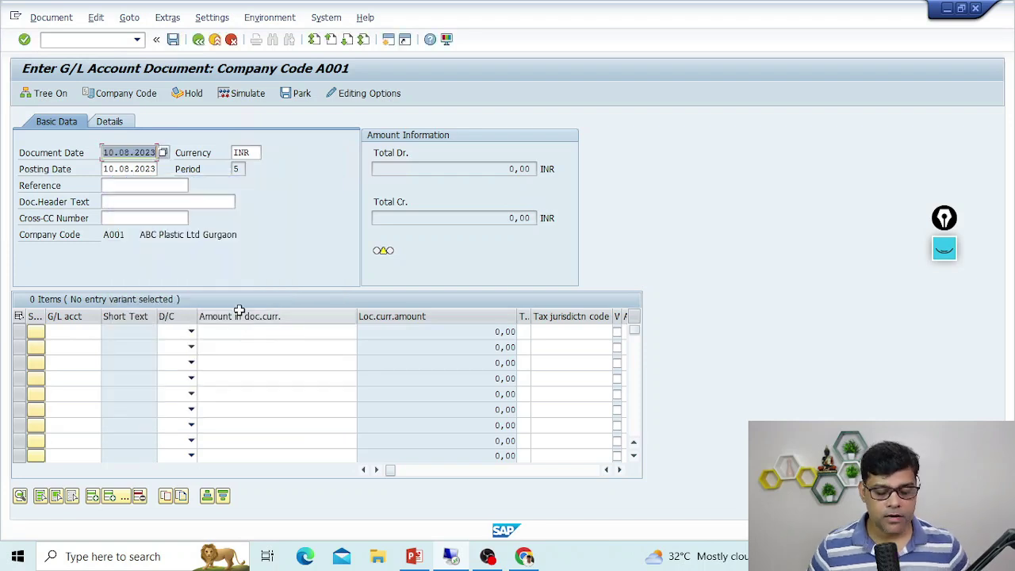
# Step: Enter the first line item as a debit of 200 to G/L account 2002 (Gas), chosen from the account search
pyautogui.click(94, 332)
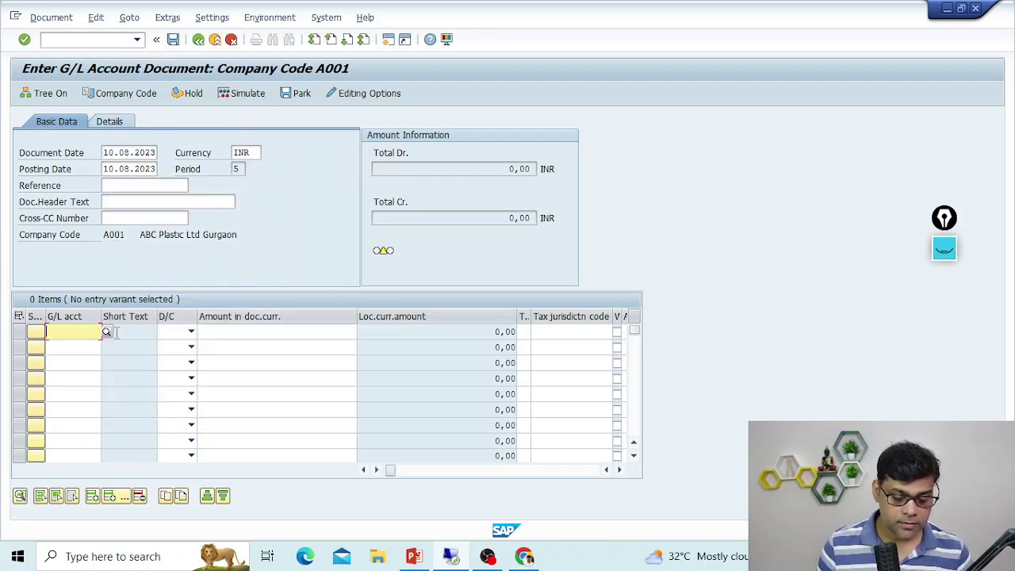
pyautogui.click(107, 331)
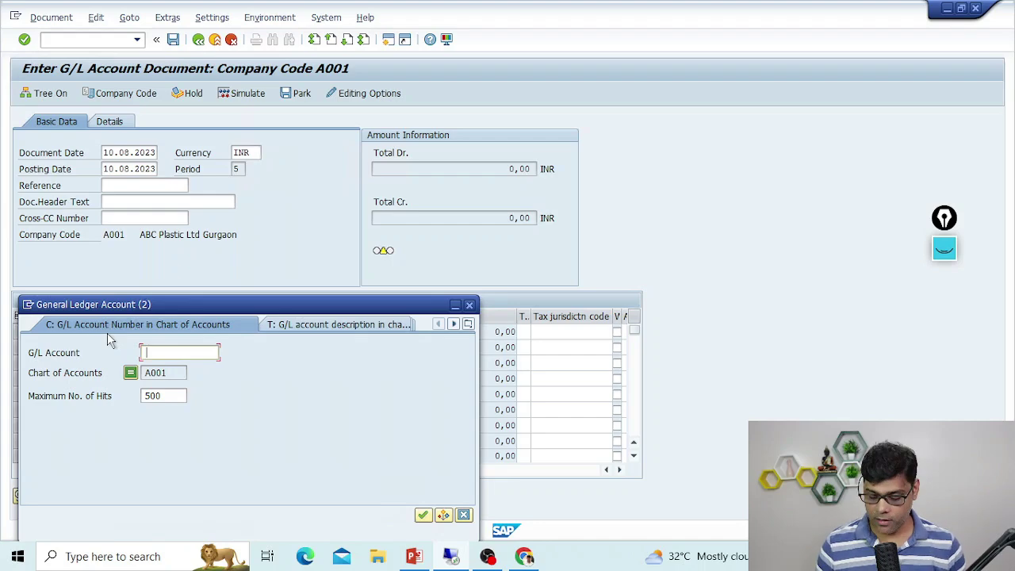
pyautogui.press('Return')
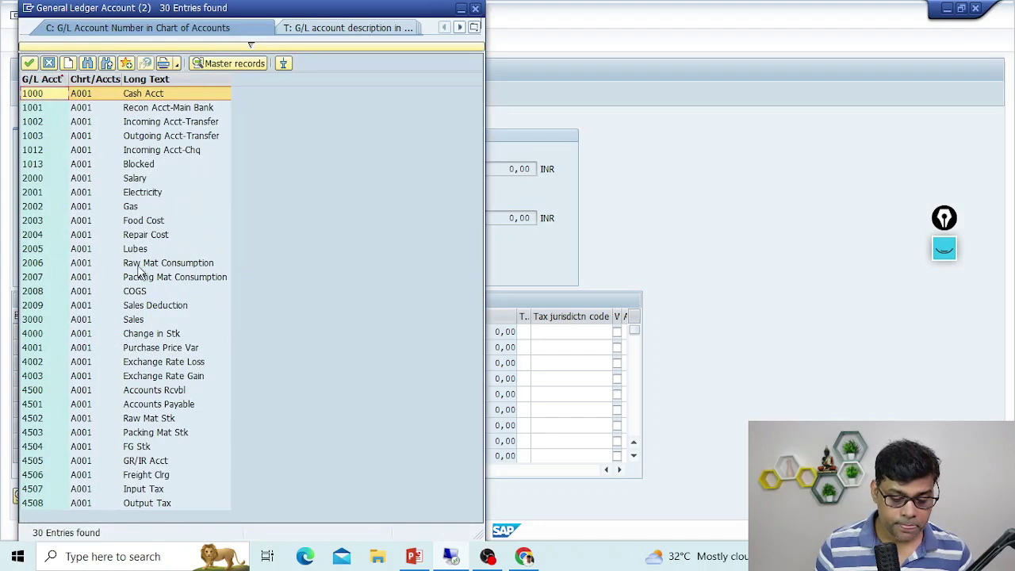
pyautogui.doubleClick(133, 207)
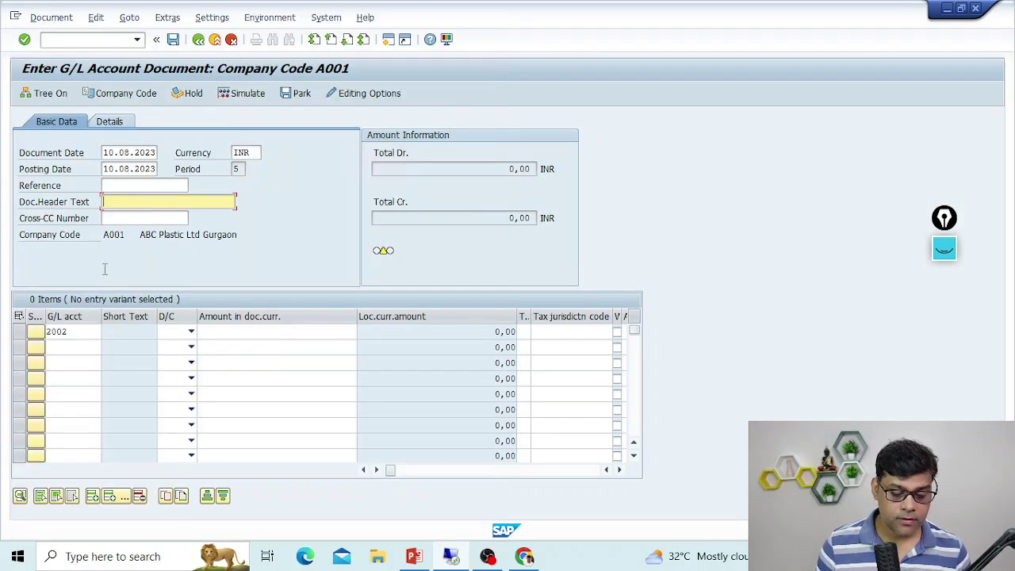
pyautogui.press('Tab')
pyautogui.press('Down')
pyautogui.press('Tab')
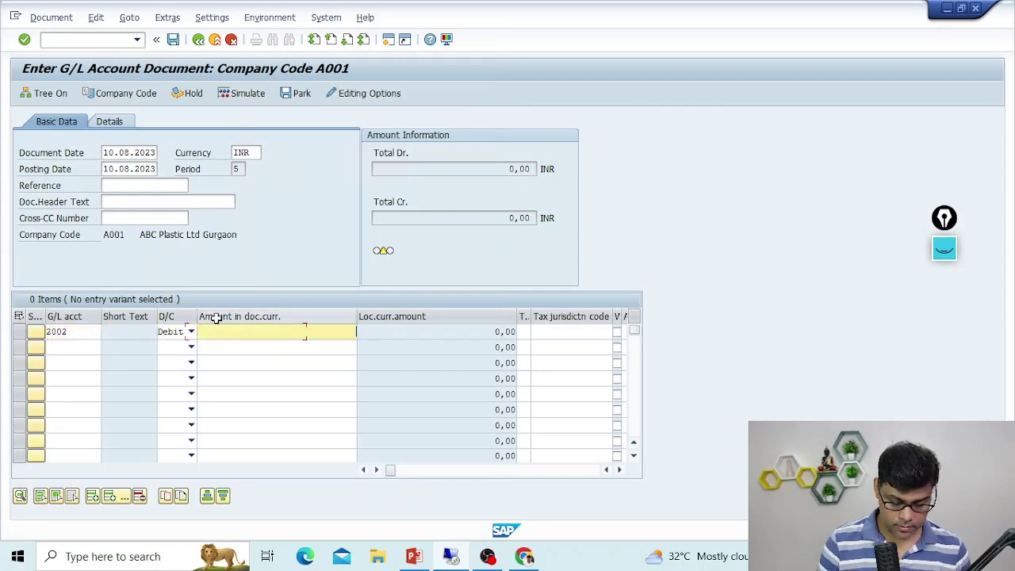
pyautogui.write('200')
pyautogui.press('Tab')
# Step: Enter the second line item as a credit of 200 to G/L account 1000 (Cash Acct) and validate the entries
pyautogui.click(83, 349)
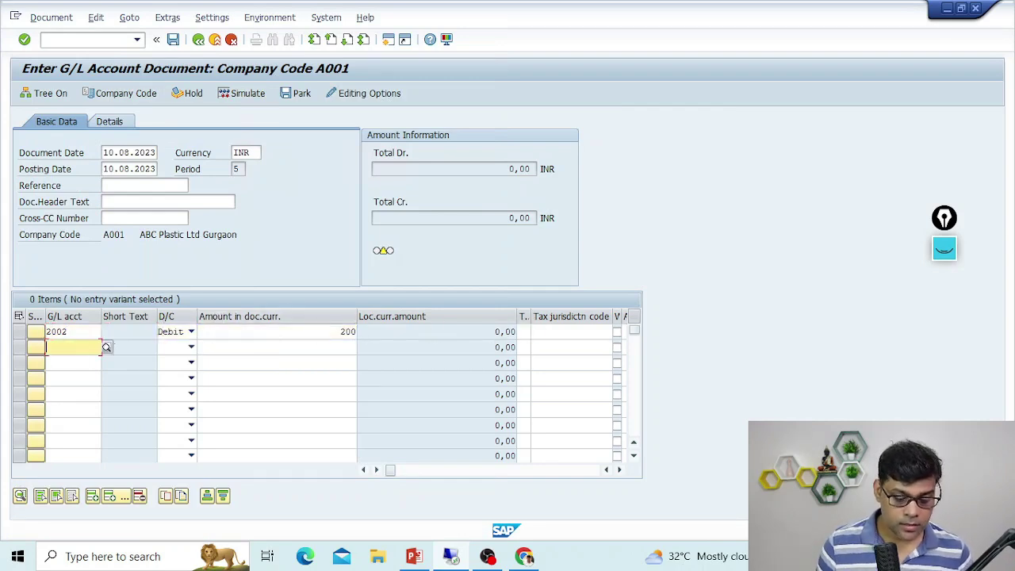
pyautogui.click(106, 347)
pyautogui.press('Return')
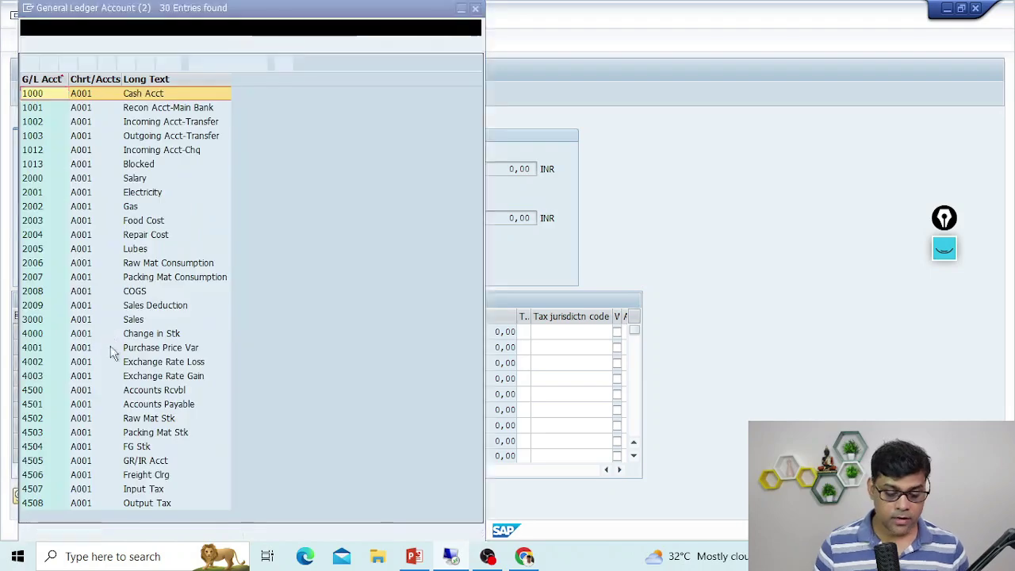
pyautogui.doubleClick(165, 95)
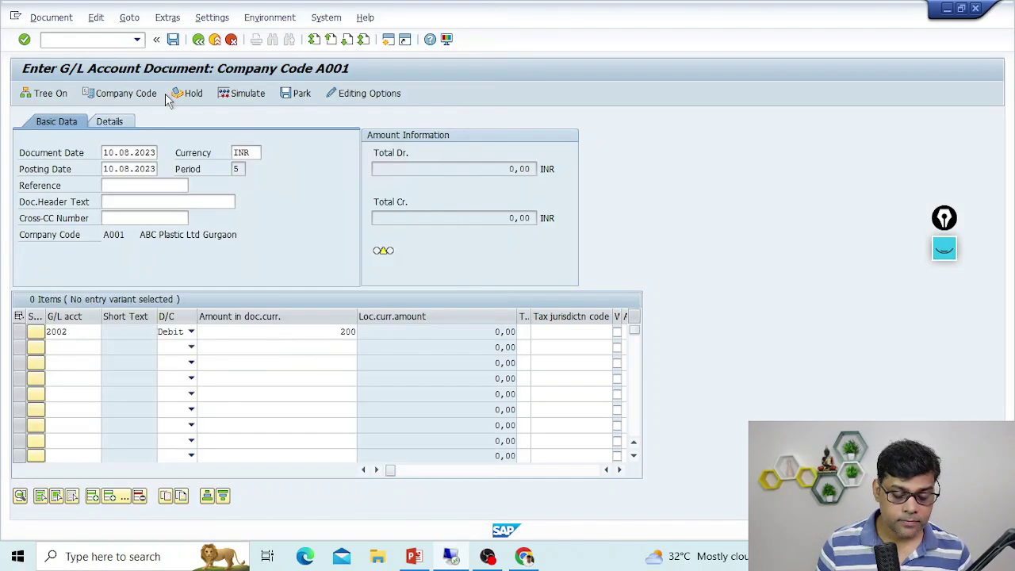
pyautogui.press('c')
pyautogui.press('Tab')
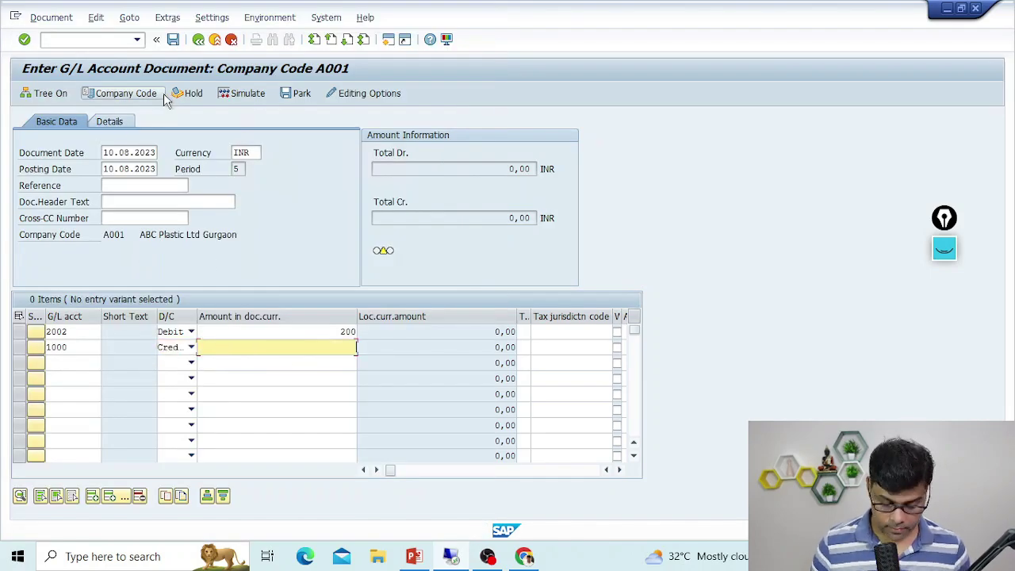
pyautogui.press('Return')
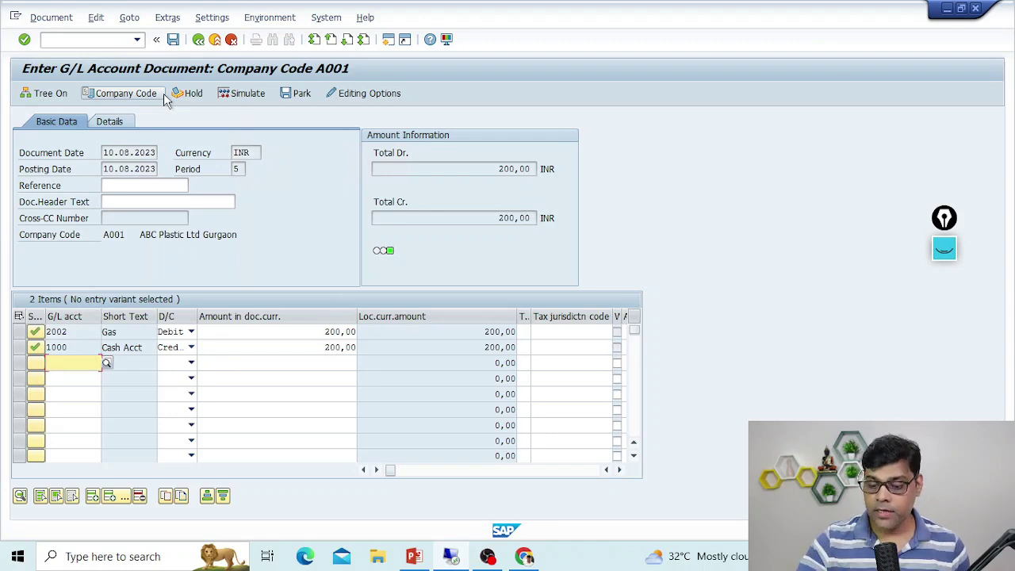
# Step: Mark the save command and the line amounts with the annotation pen, handwrite "Hold", and erase all marks
pyautogui.click(944, 248)
pyautogui.moveTo(944, 294)
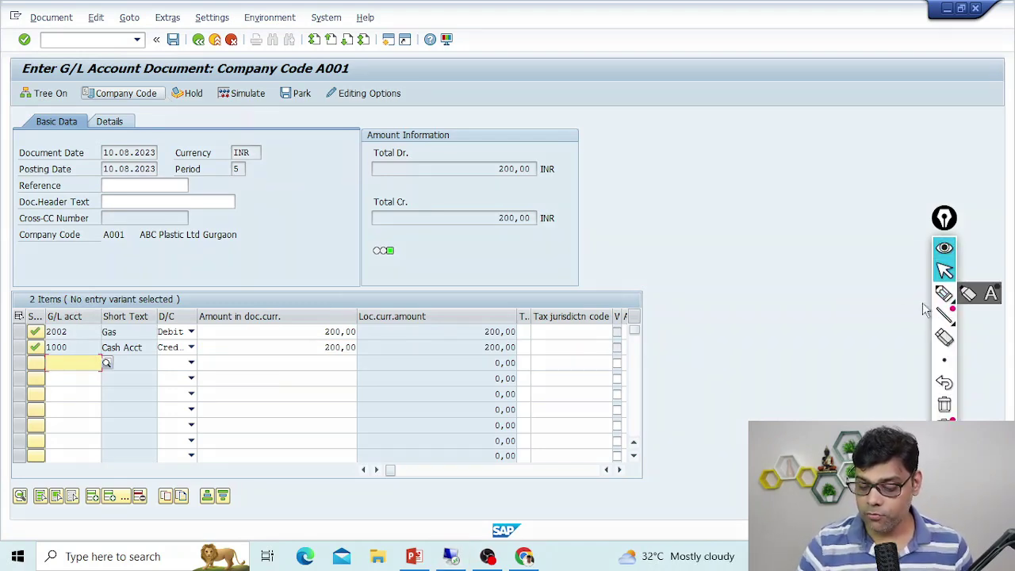
pyautogui.click(944, 293)
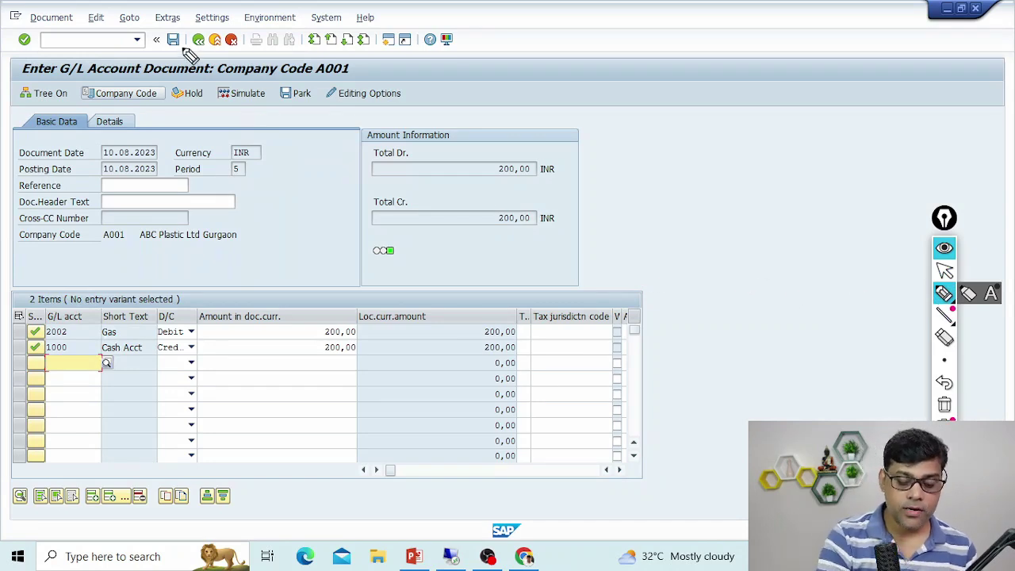
pyautogui.moveTo(186, 50); pyautogui.dragTo(185, 60)
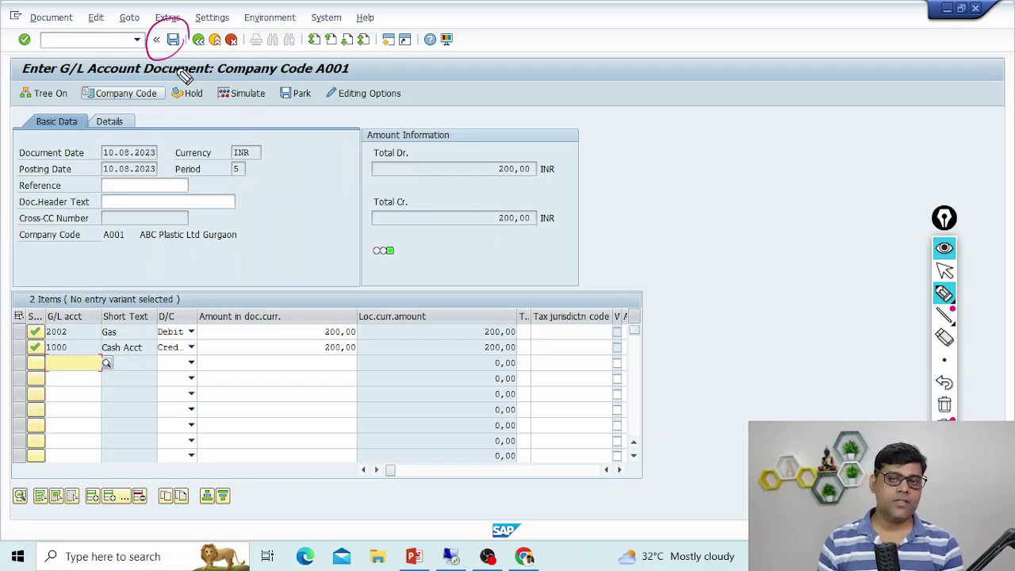
pyautogui.moveTo(358, 300)
pyautogui.mouseDown()
pyautogui.moveTo(379, 364)
pyautogui.moveTo(359, 382)
pyautogui.mouseUp()
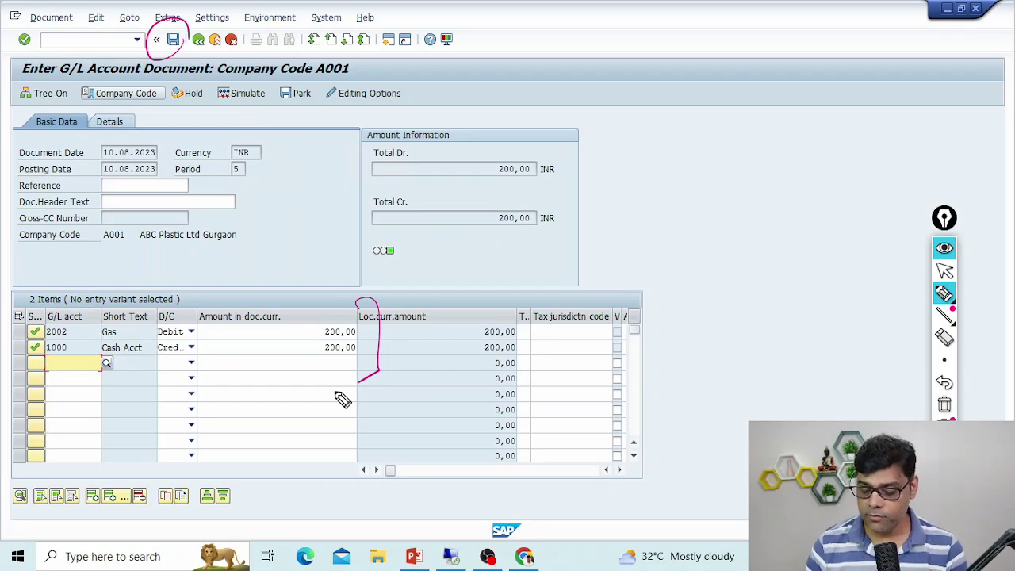
pyautogui.click(945, 406)
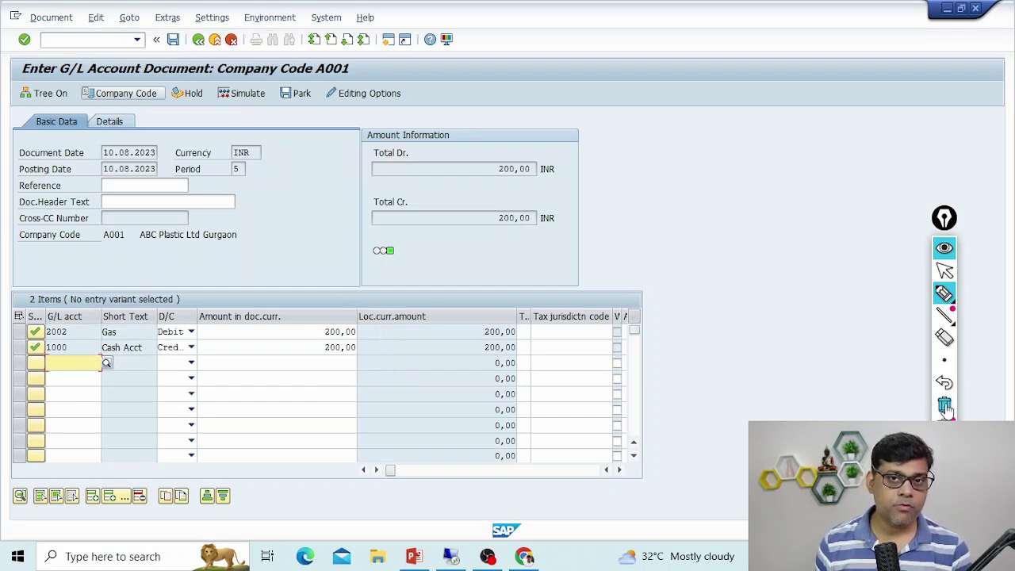
pyautogui.moveTo(554, 73)
pyautogui.mouseDown()
pyautogui.moveTo(551, 87)
pyautogui.moveTo(600, 59)
pyautogui.mouseUp()
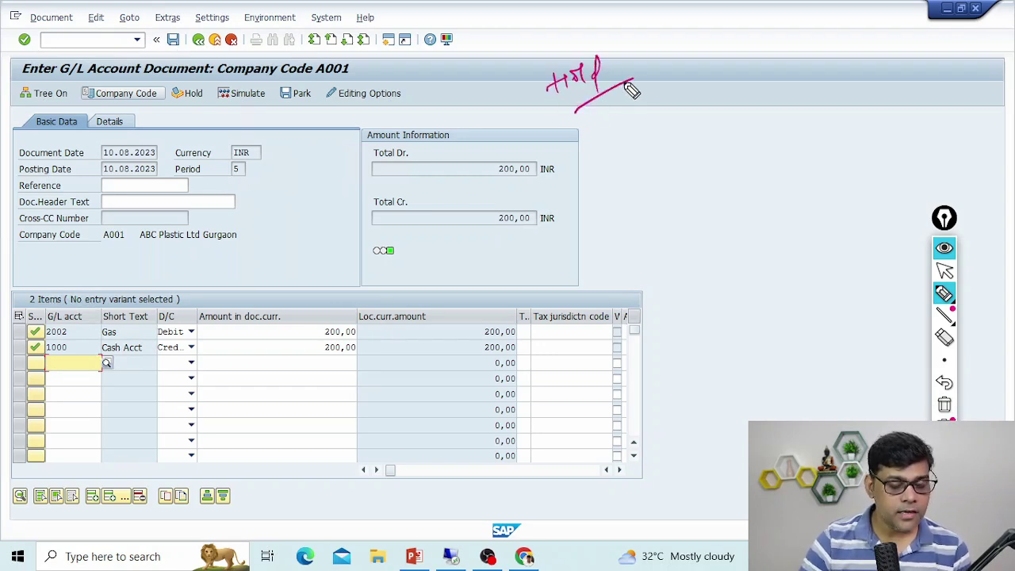
pyautogui.click(947, 407)
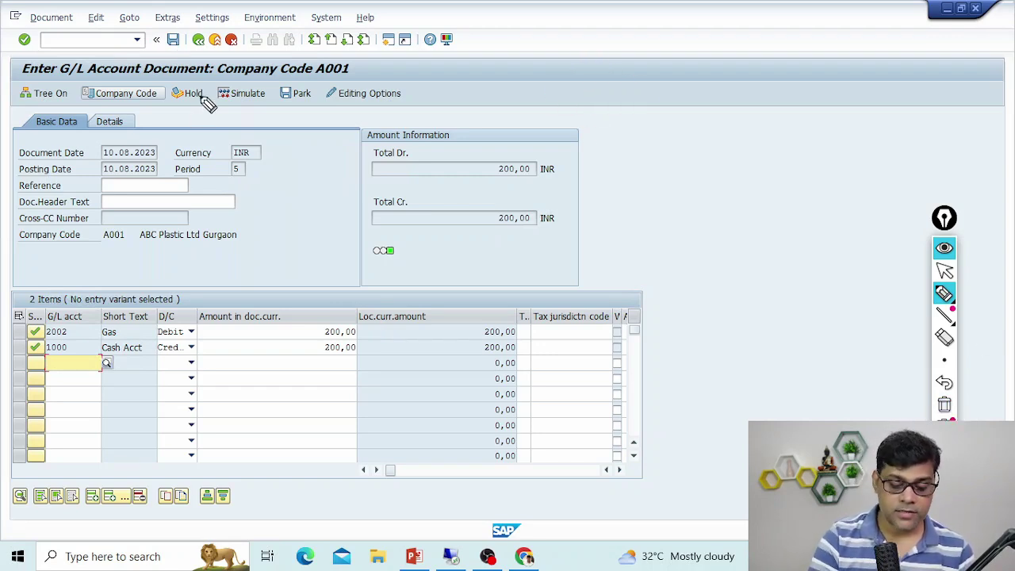
# Step: Circle the Hold command with the annotation pen and switch back to the normal pointer
pyautogui.moveTo(208, 100); pyautogui.dragTo(217, 125)
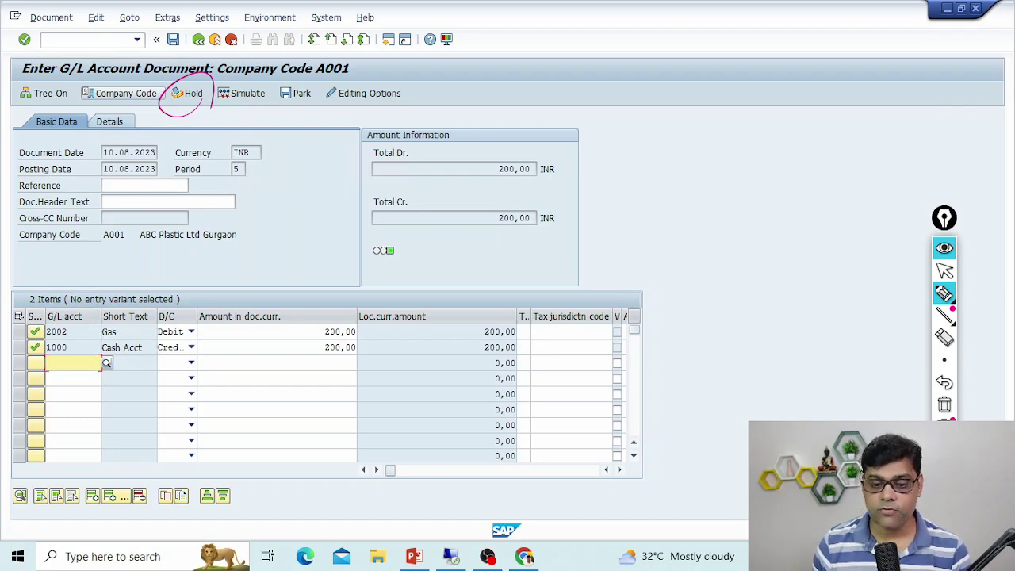
pyautogui.click(946, 272)
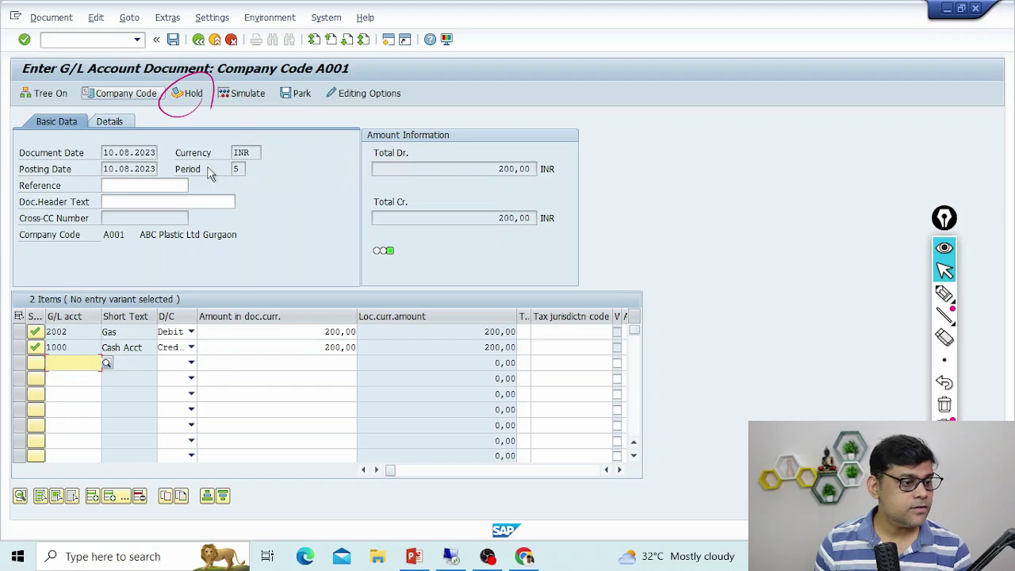
# Step: Hold the G/L document under the temporary document number H001
pyautogui.click(196, 95)
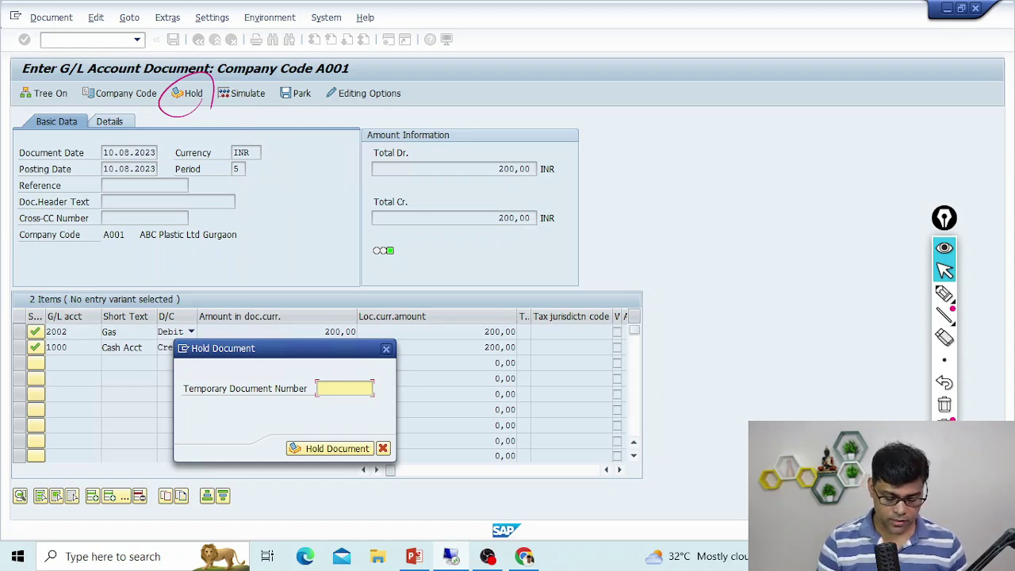
pyautogui.write('E')
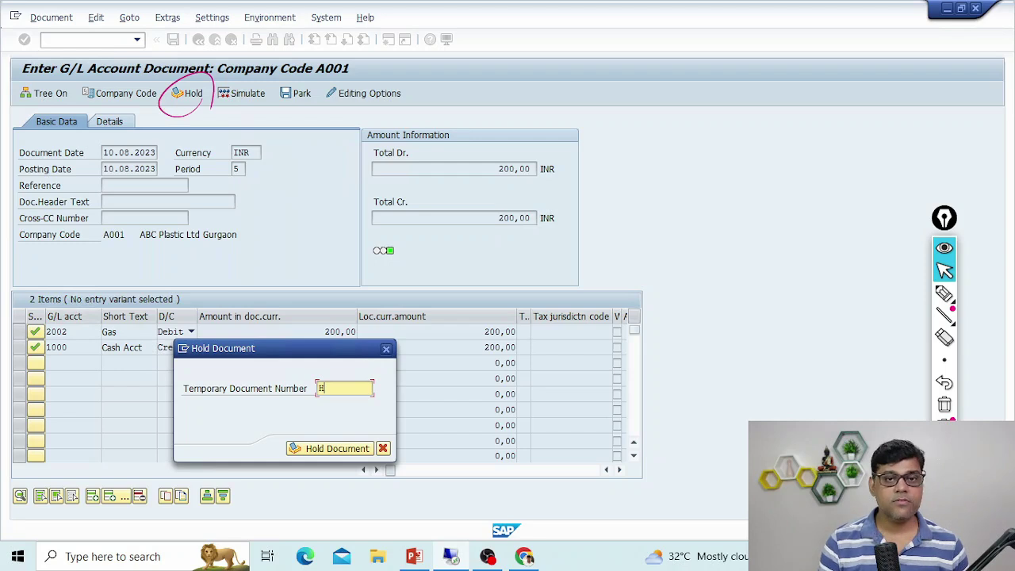
pyautogui.write('001')
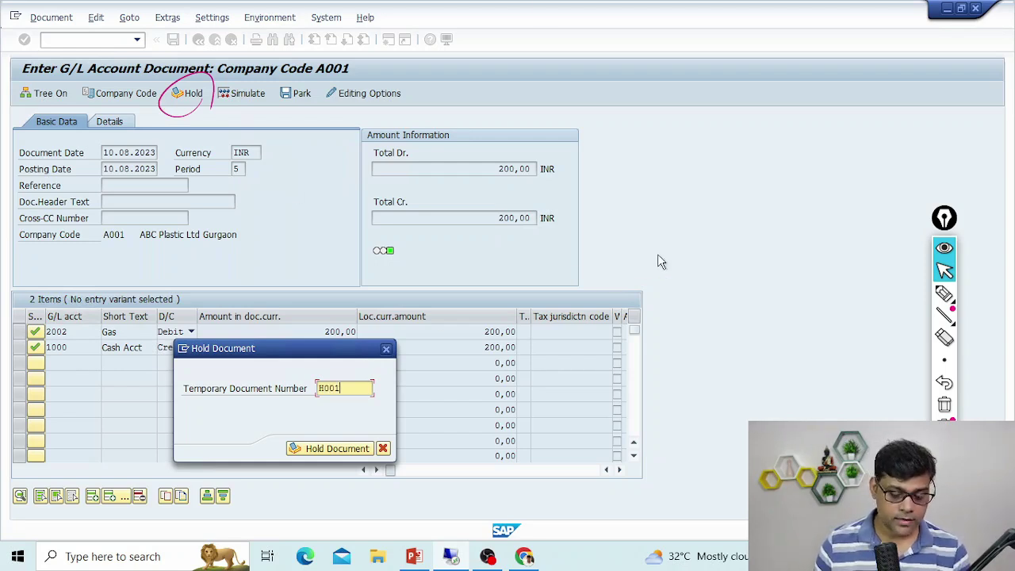
pyautogui.click(327, 447)
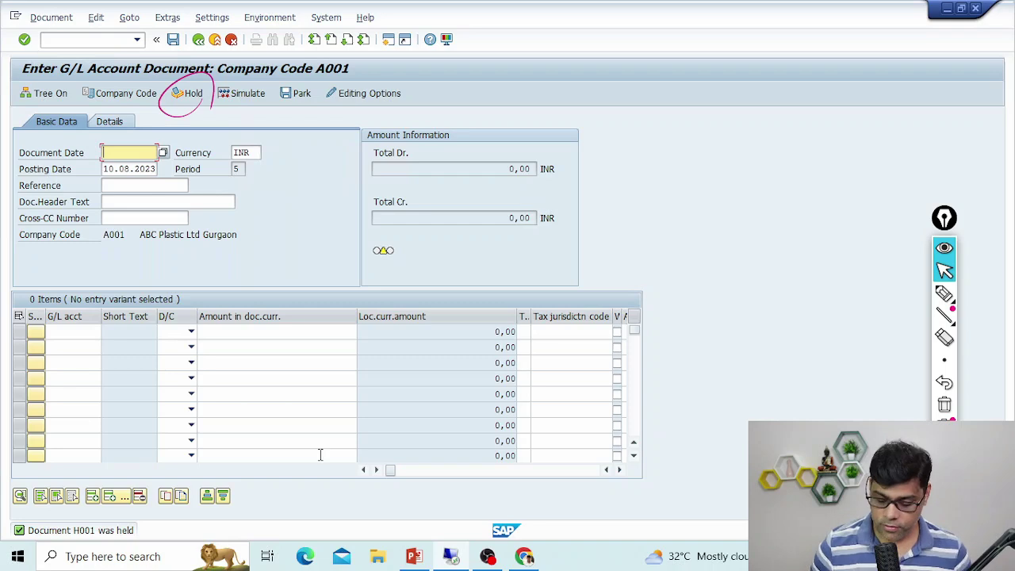
# Step: Open transaction FBL3N for G/L account line items in a new GUI window
pyautogui.click(389, 42)
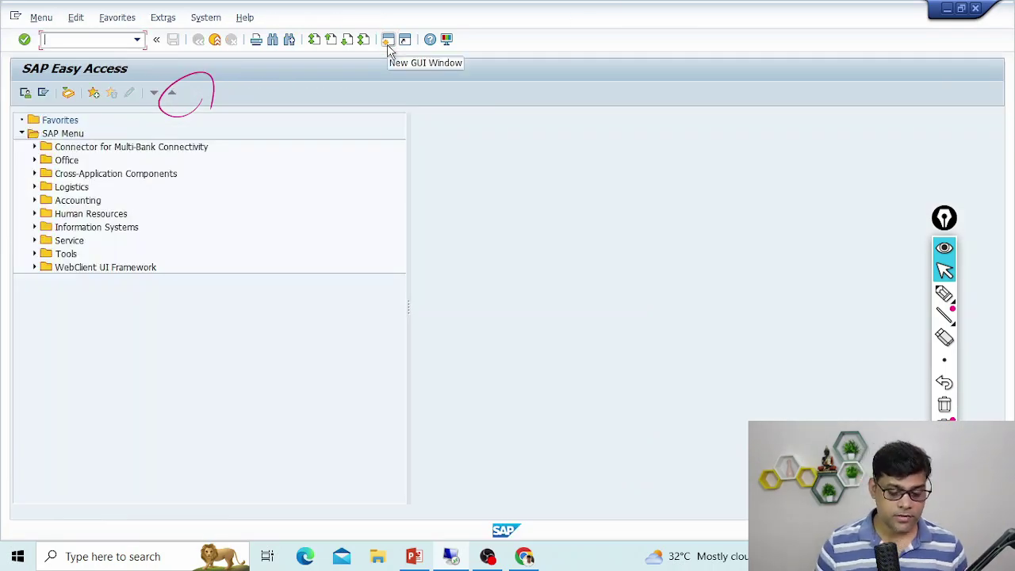
pyautogui.write('FBL3N')
pyautogui.press('Return')
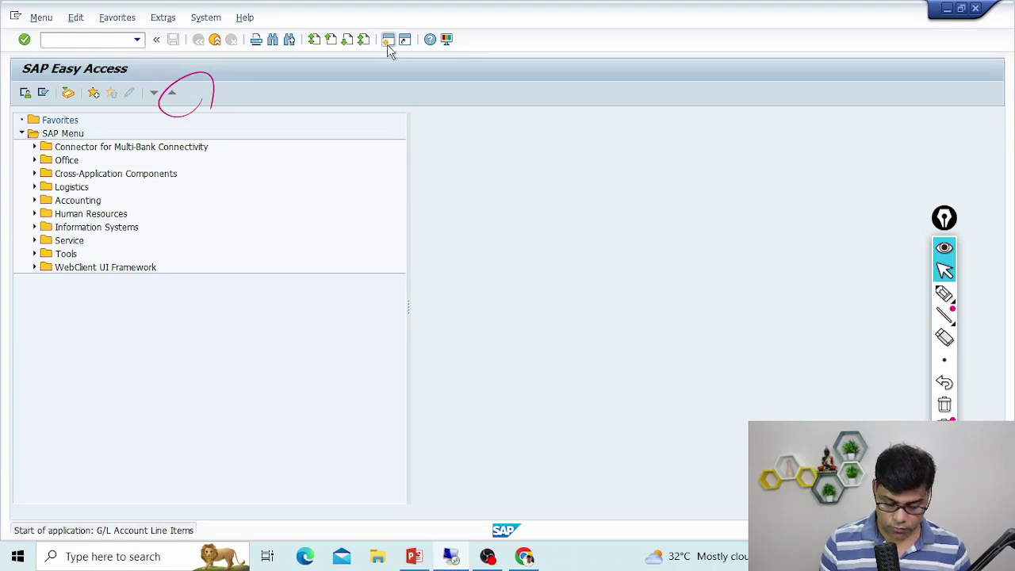
# Step: Run the line item display for all items in company code A001 with posting date 10.08.2023 to 10.08.2023
pyautogui.click(40, 414)
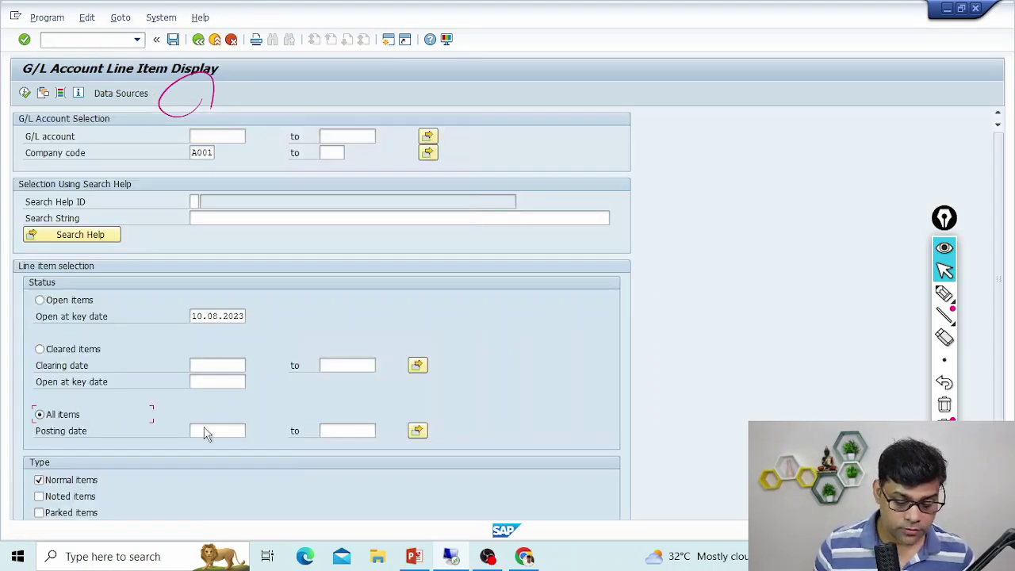
pyautogui.click(207, 430)
pyautogui.write('10.08.2023')
pyautogui.press('Return')
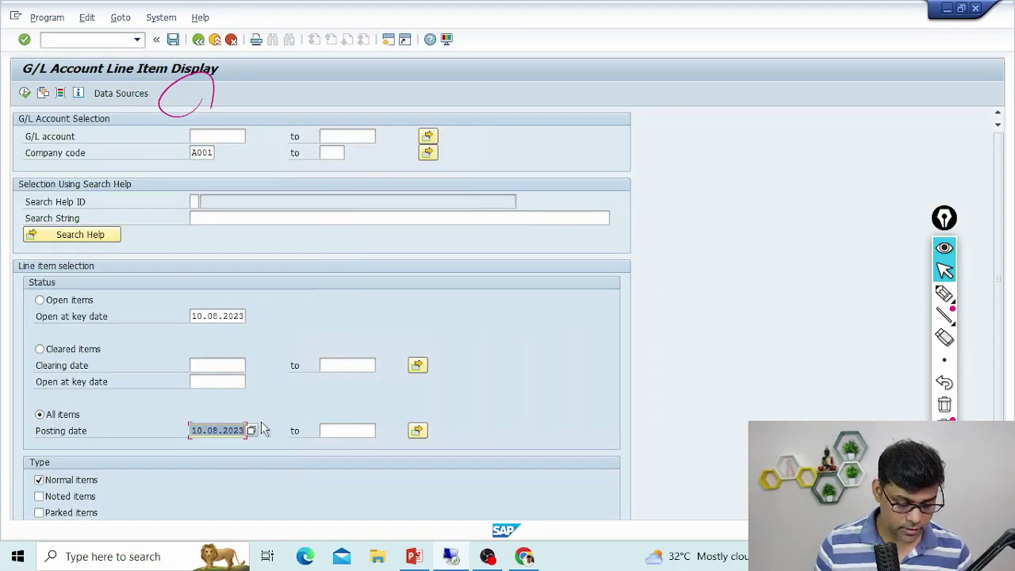
pyautogui.press('Tab')
pyautogui.write('10.08.2023')
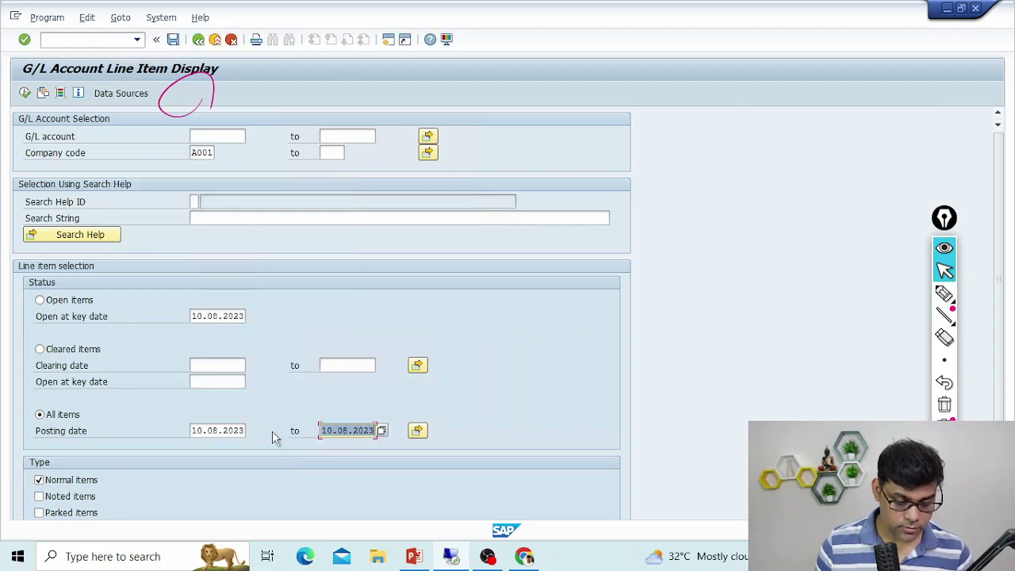
pyautogui.click(25, 93)
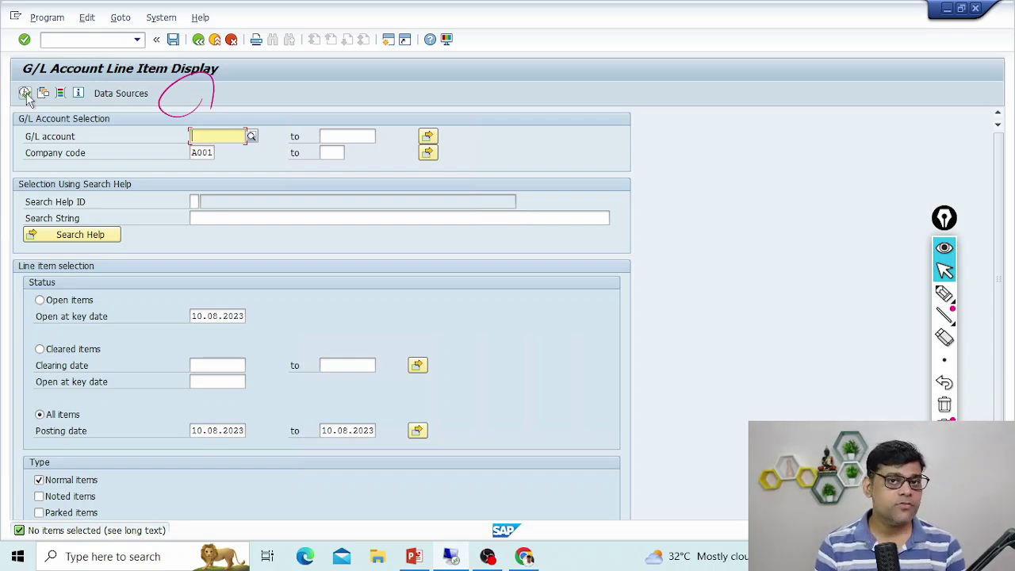
# Step: Return to the G/L account document entry and show its tree of variants, templates and held documents
pyautogui.press('F3')
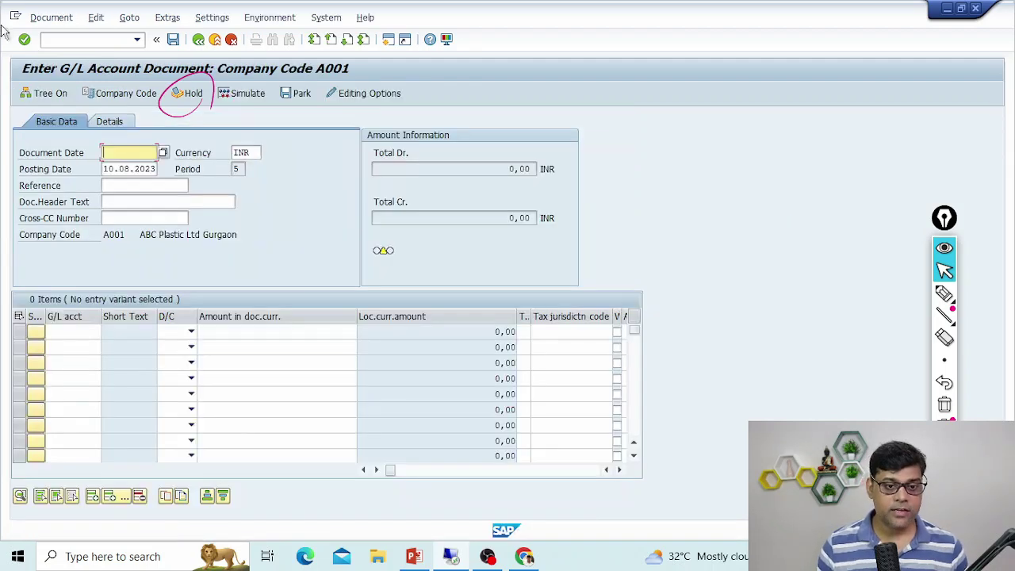
pyautogui.click(57, 99)
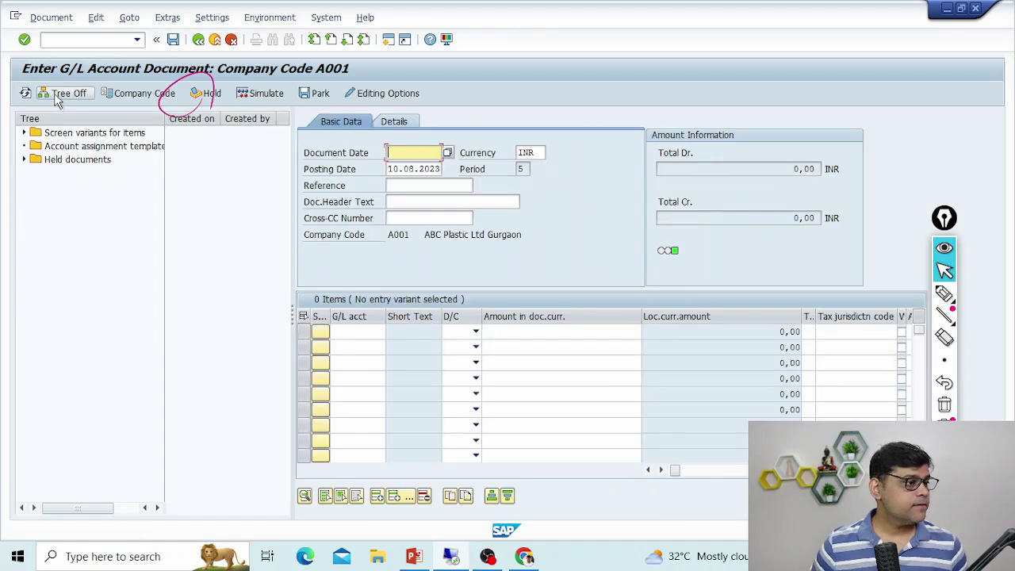
# Step: Load the held document H001 from the held documents in the tree
pyautogui.click(25, 159)
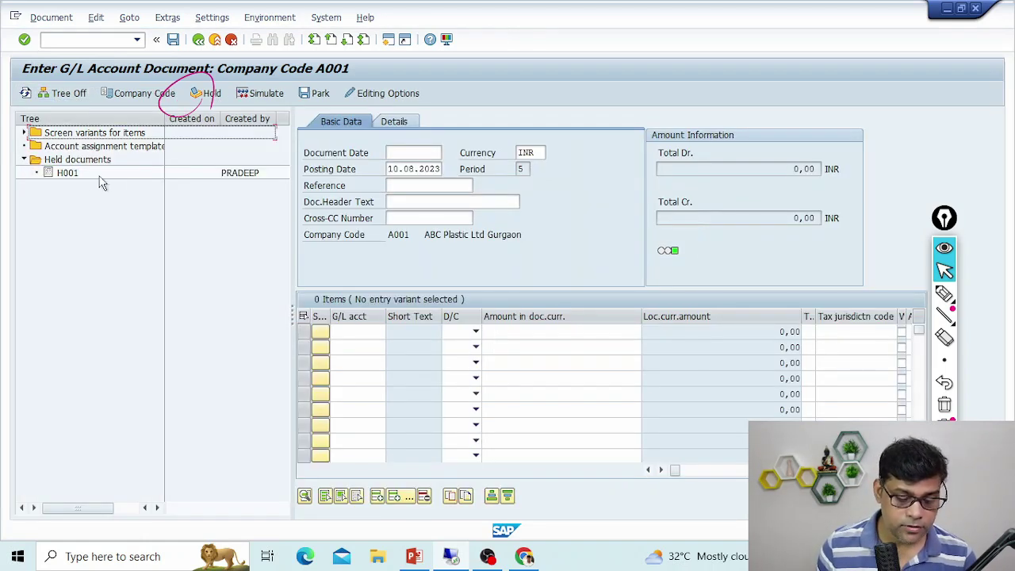
pyautogui.click(85, 173)
pyautogui.doubleClick(125, 173)
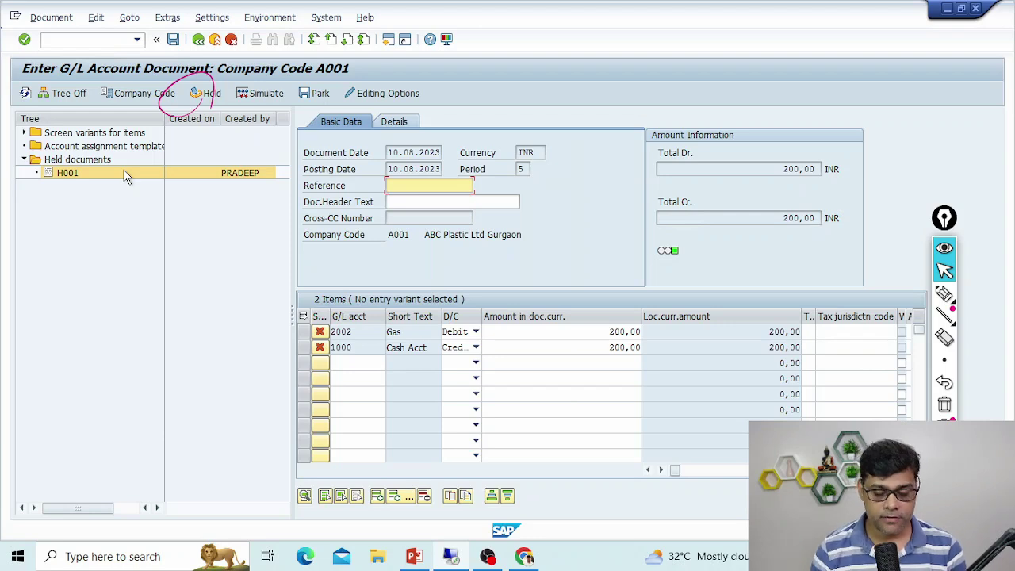
# Step: Set the document header text of the held document to "Exp for Aug"
pyautogui.click(414, 202)
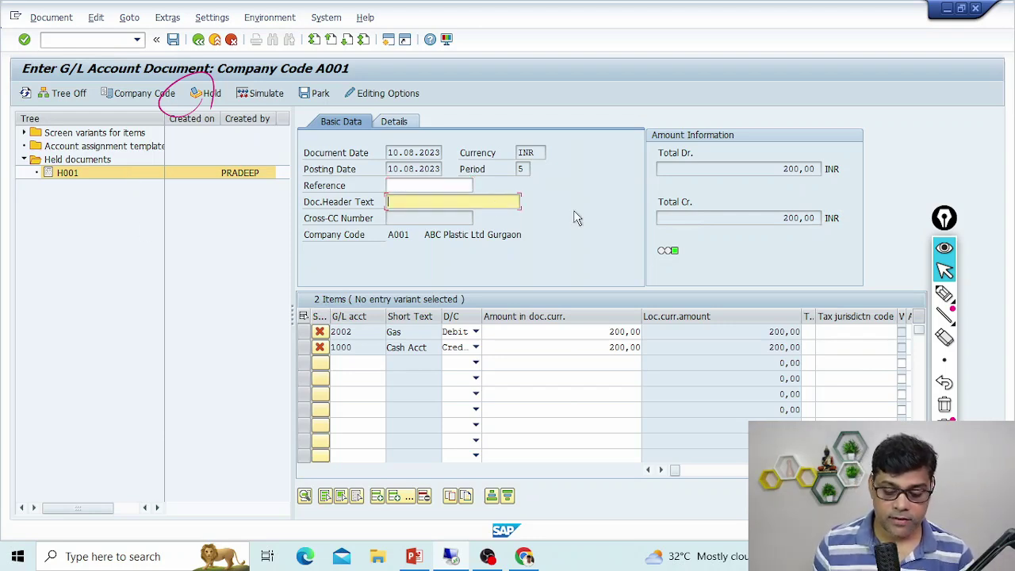
pyautogui.write('eXP')
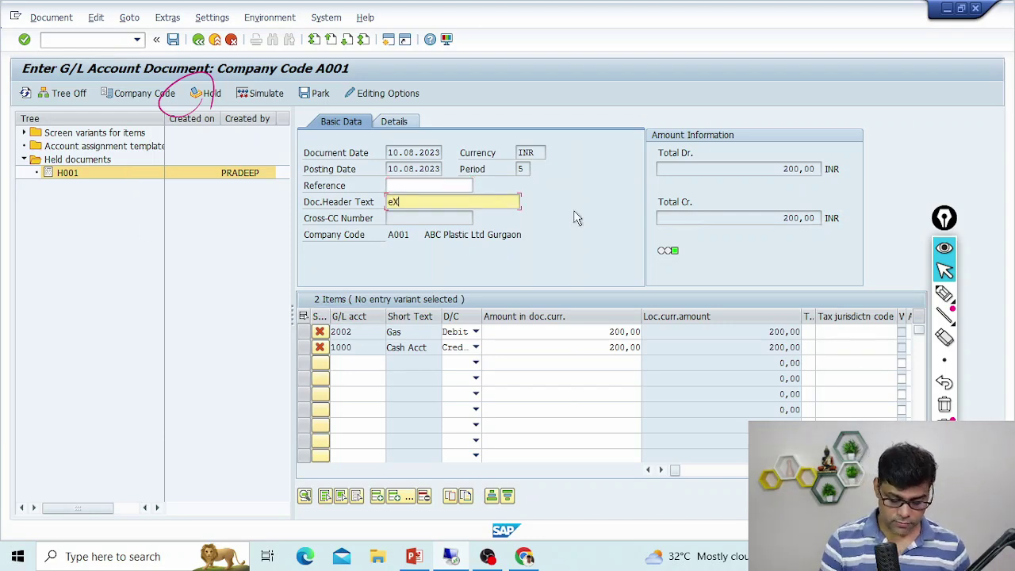
pyautogui.press('BackSpace')
pyautogui.press('BackSpace')
pyautogui.press('BackSpace')
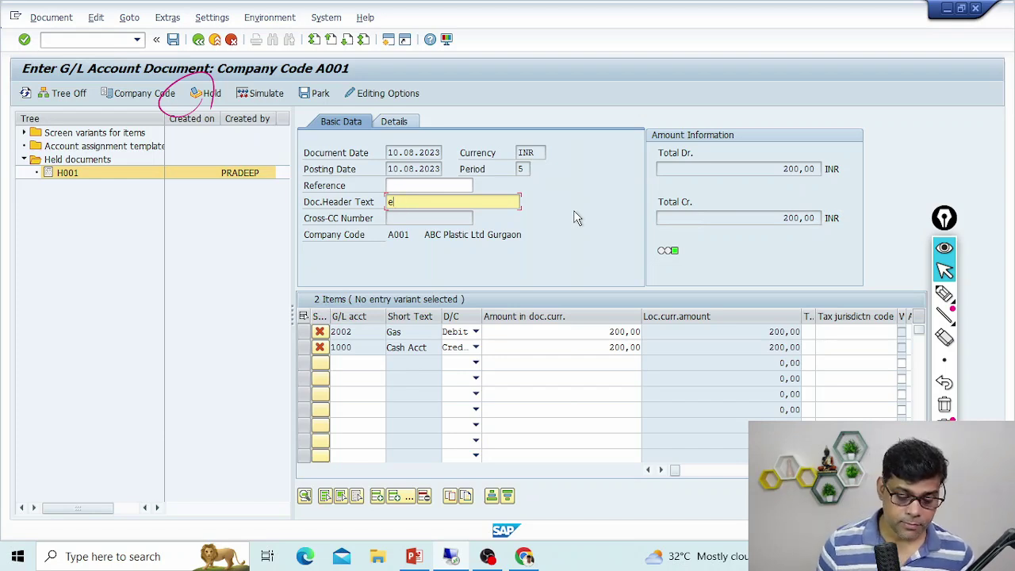
pyautogui.write('Expo')
pyautogui.press('BackSpace')
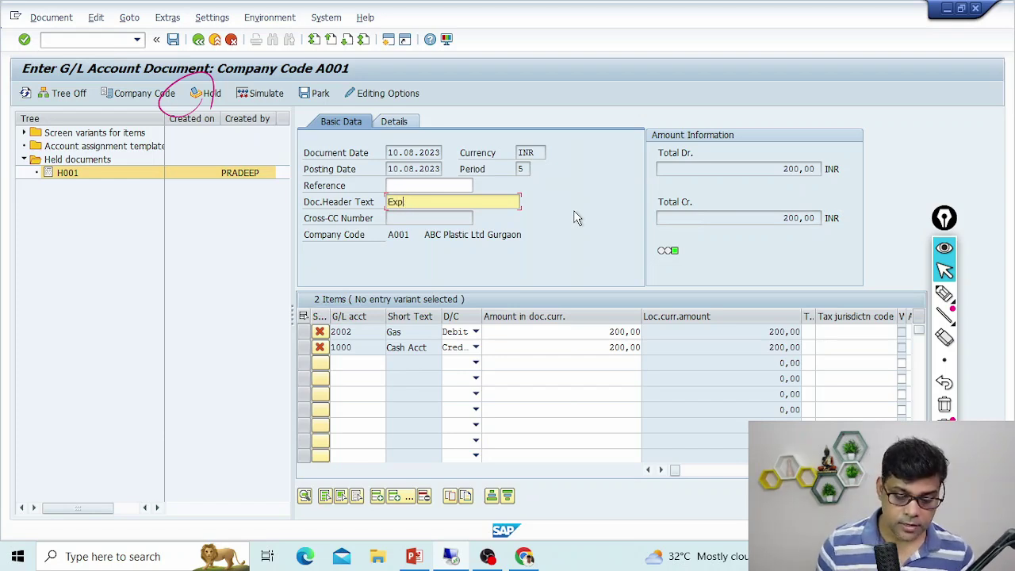
pyautogui.write('for A')
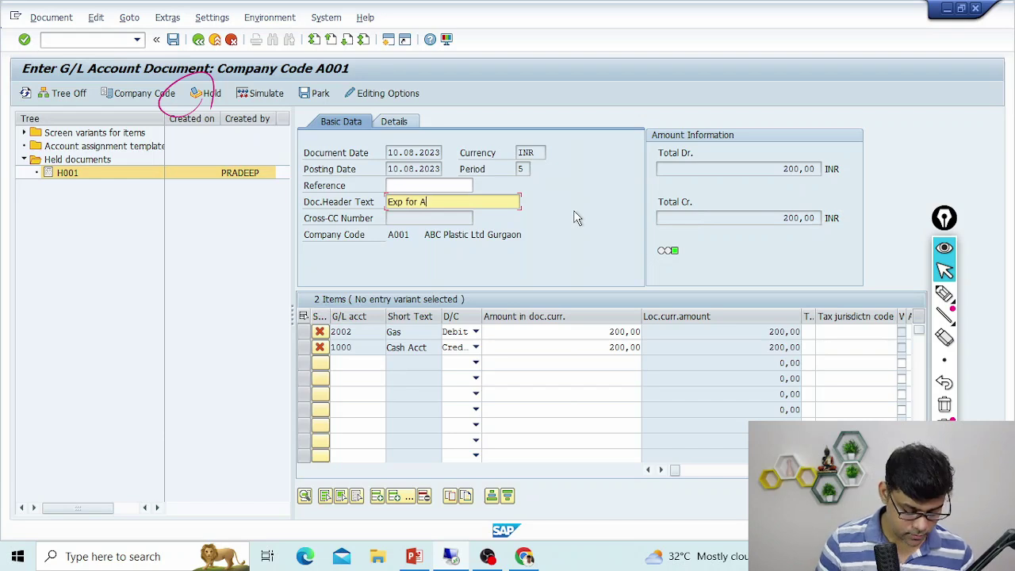
pyautogui.write('ug')
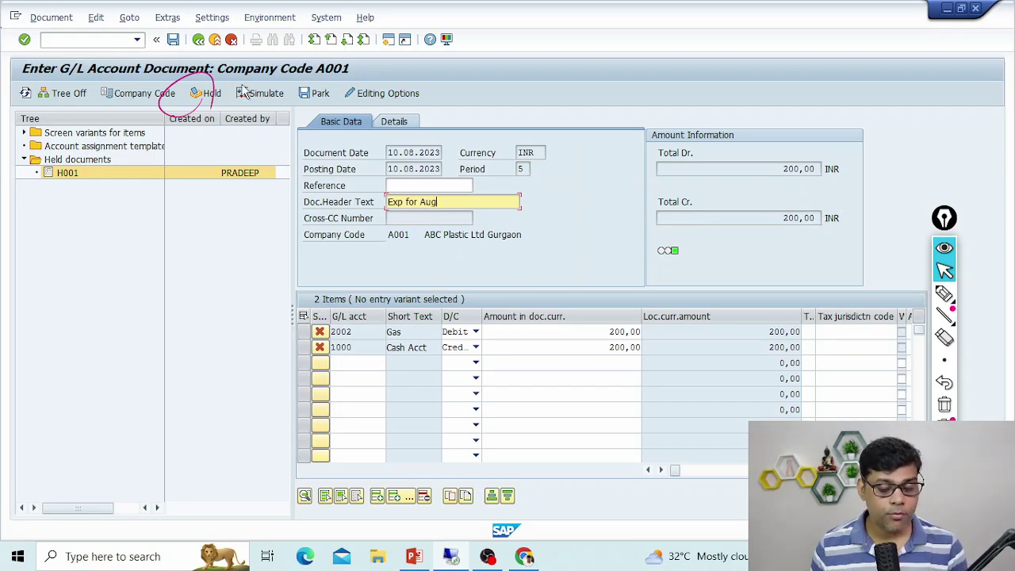
# Step: Post the completed held document and rerun the G/L account line item display for company code A001
pyautogui.click(174, 39)
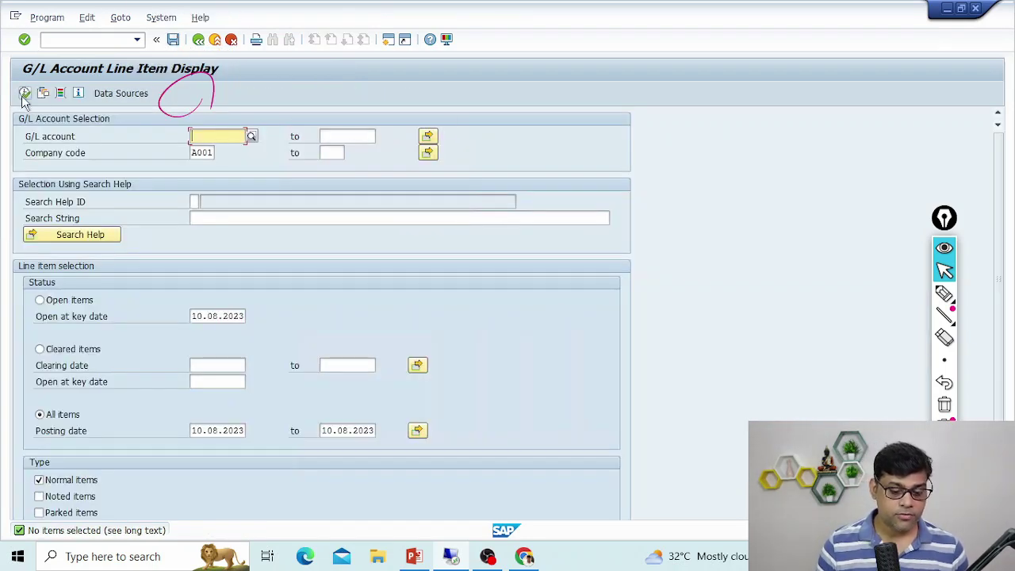
pyautogui.click(24, 93)
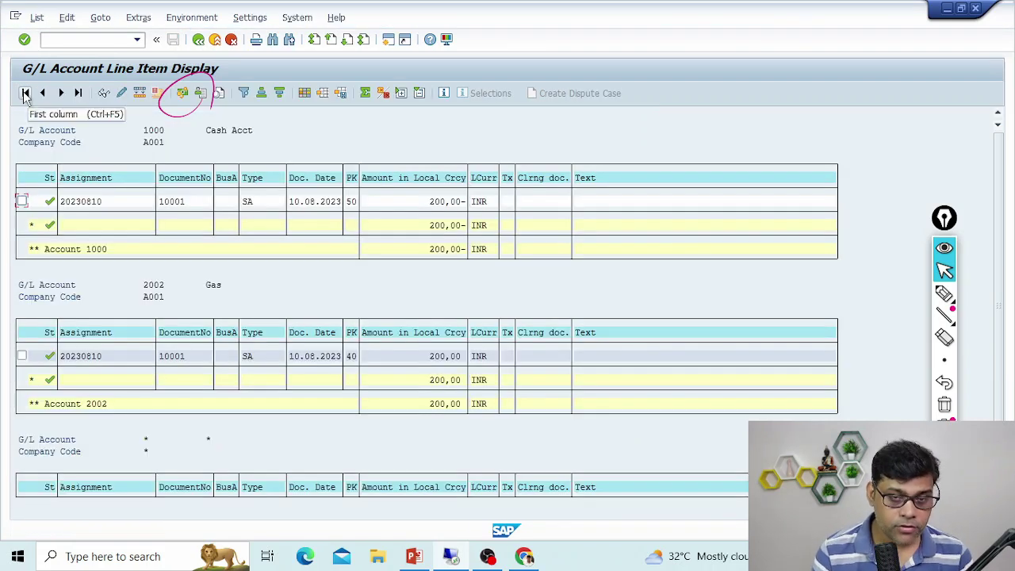
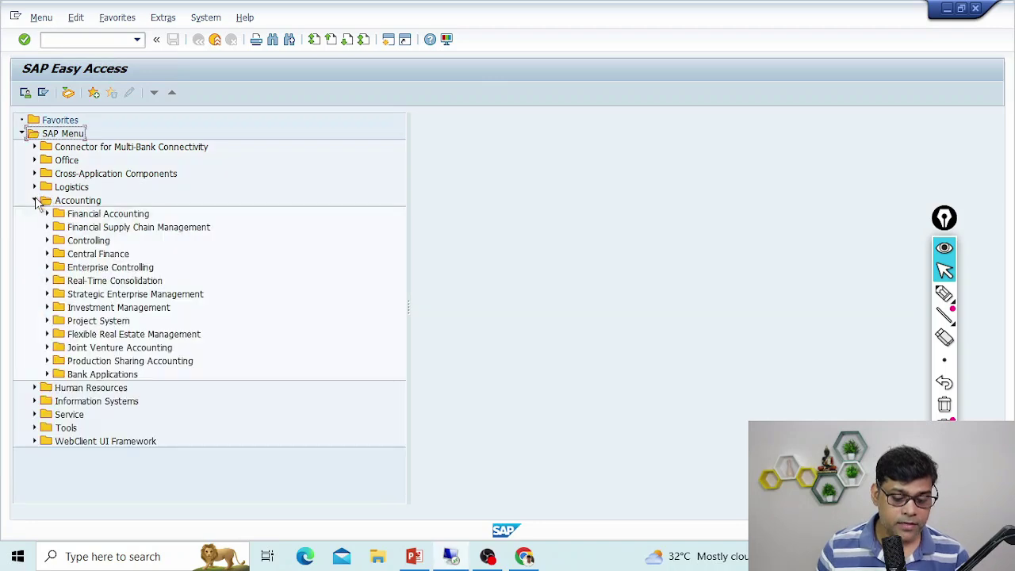
# Step: Look through the General Ledger menu under Financial Accounting for the Parked Documents transactions, including FBV0, and the Document Entry transactions
pyautogui.click(47, 214)
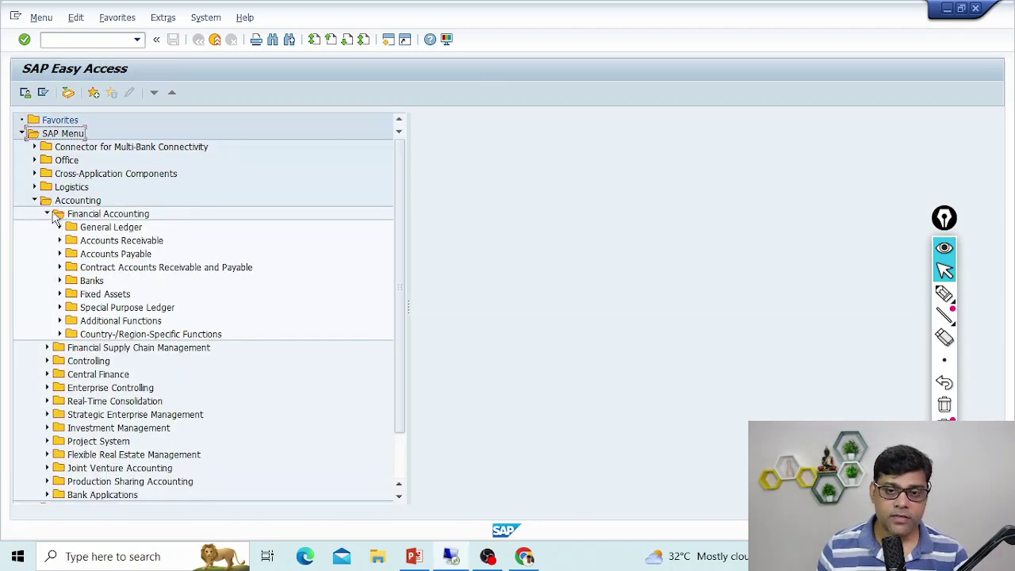
pyautogui.click(60, 228)
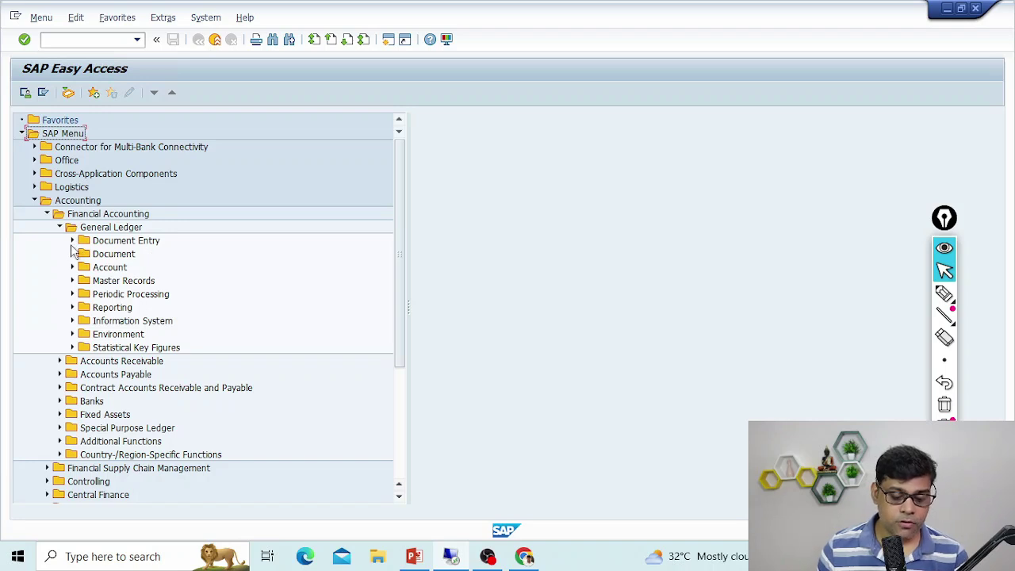
pyautogui.click(72, 254)
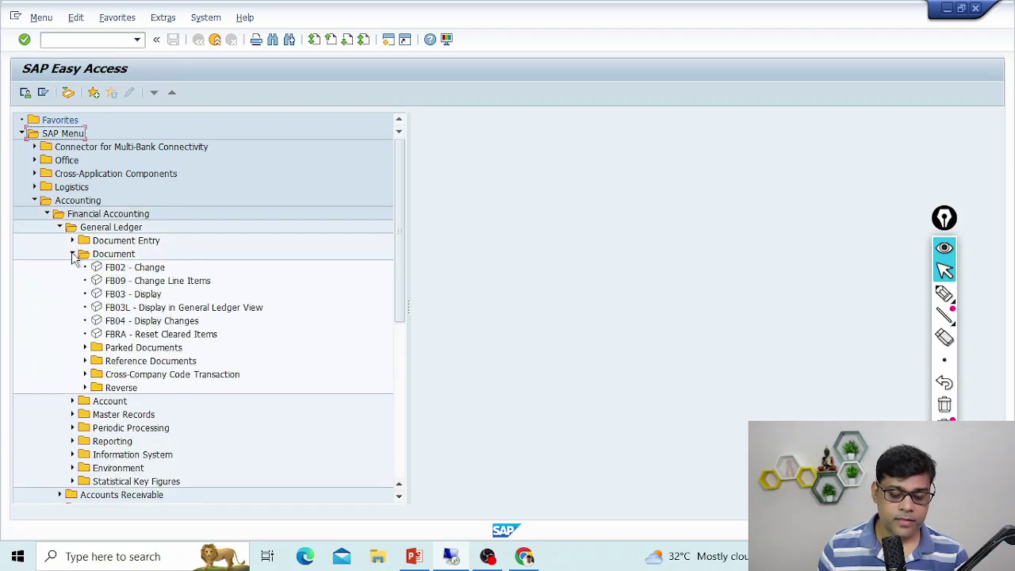
pyautogui.click(147, 350)
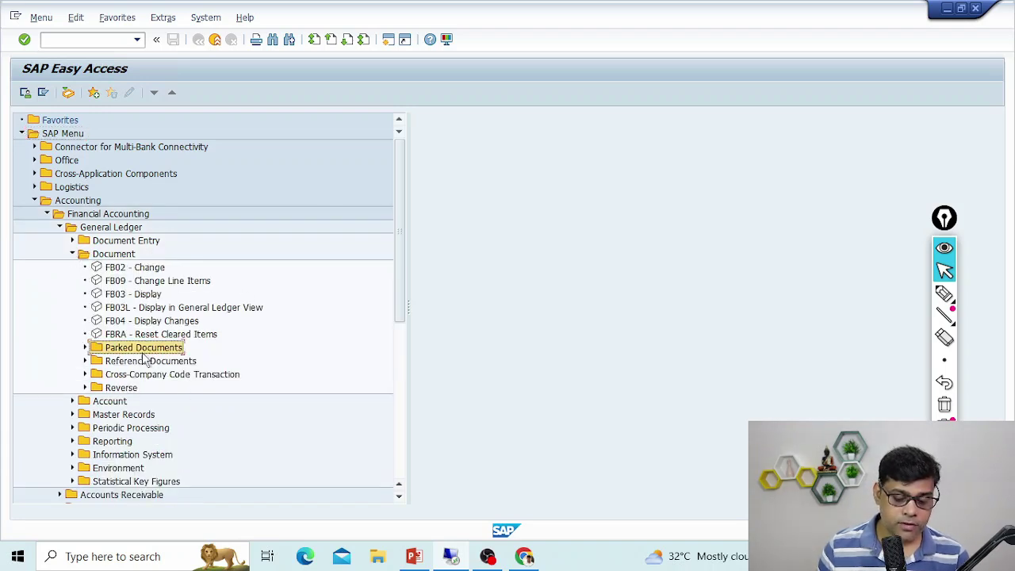
pyautogui.click(86, 348)
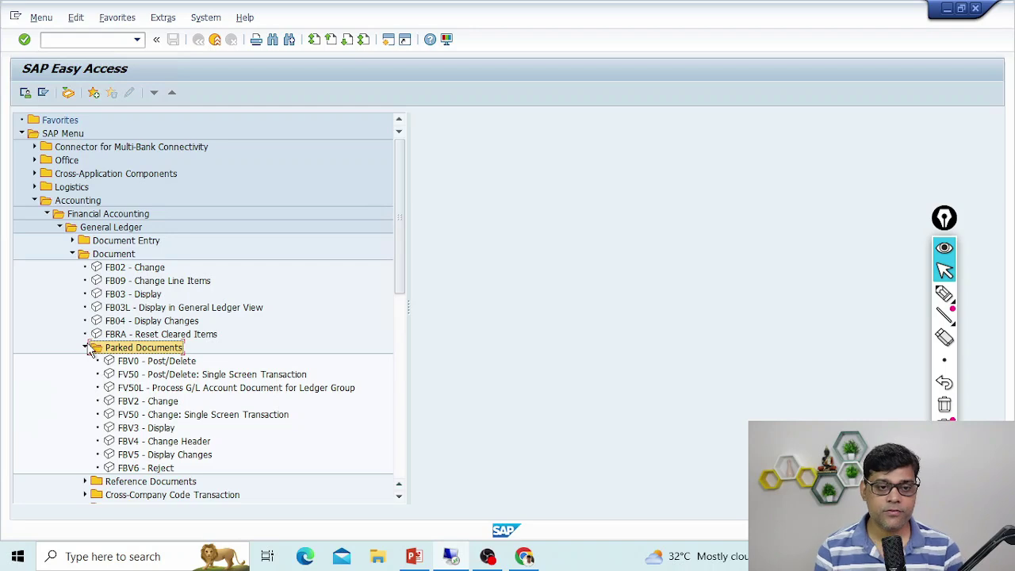
pyautogui.click(141, 362)
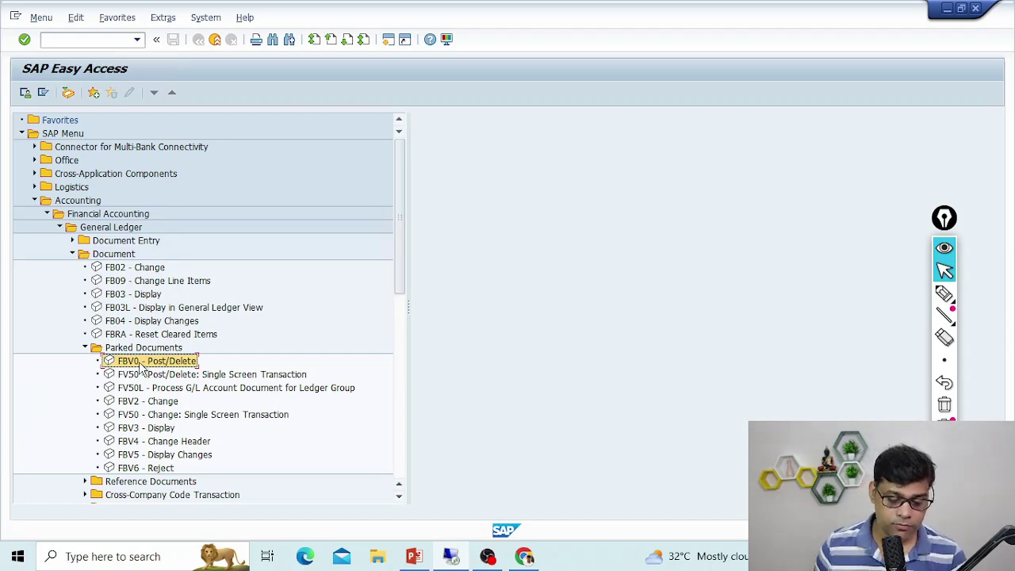
pyautogui.click(73, 241)
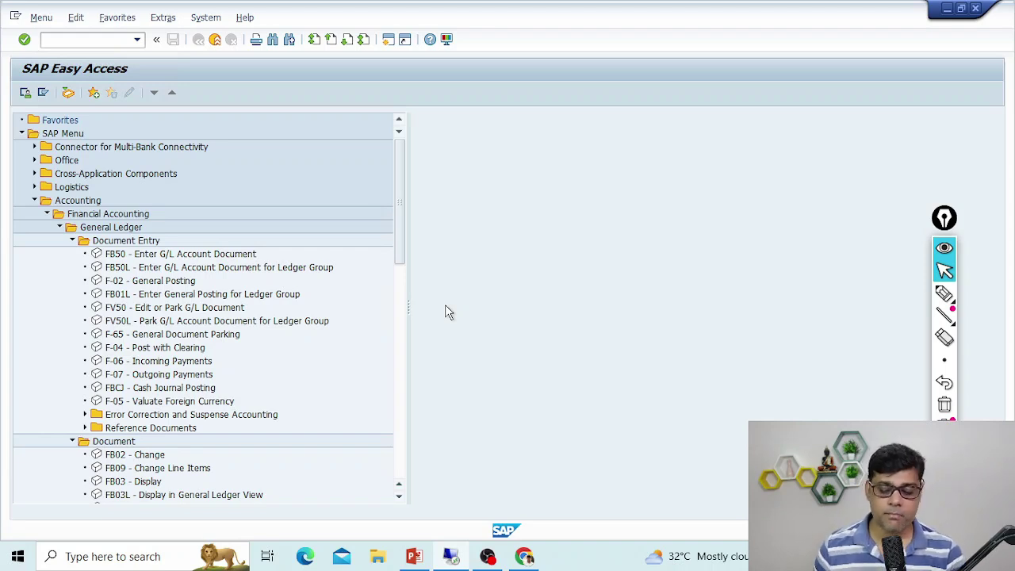
# Step: Open transaction FB50 for G/L account document entry and hide its tree
pyautogui.click(73, 38)
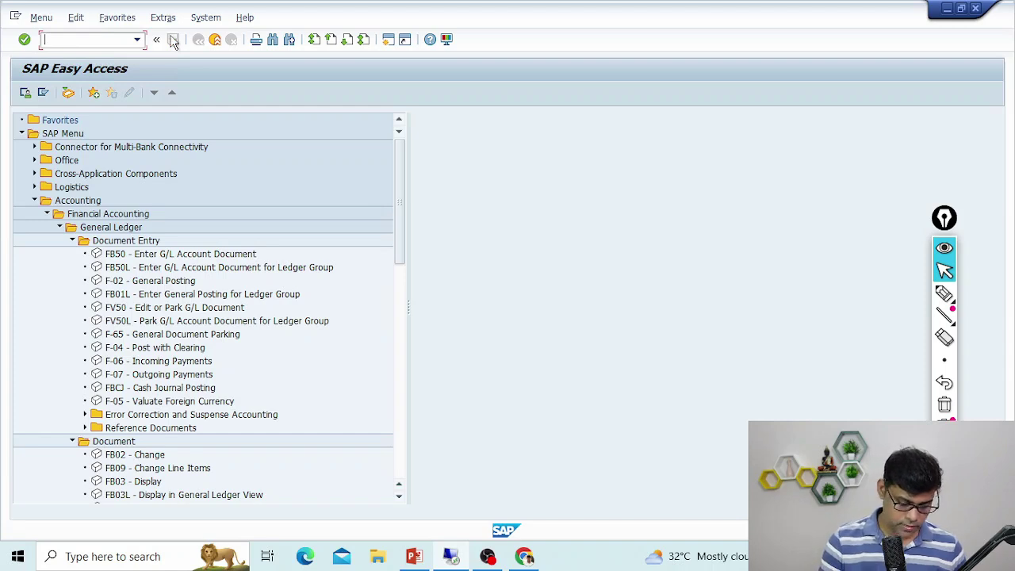
pyautogui.write('fb50')
pyautogui.press('Return')
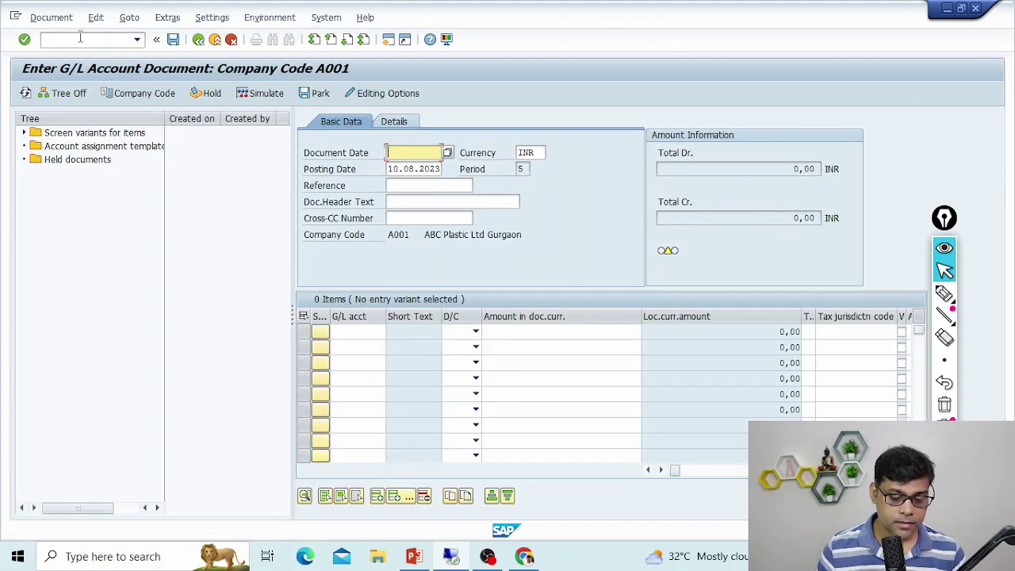
pyautogui.click(79, 93)
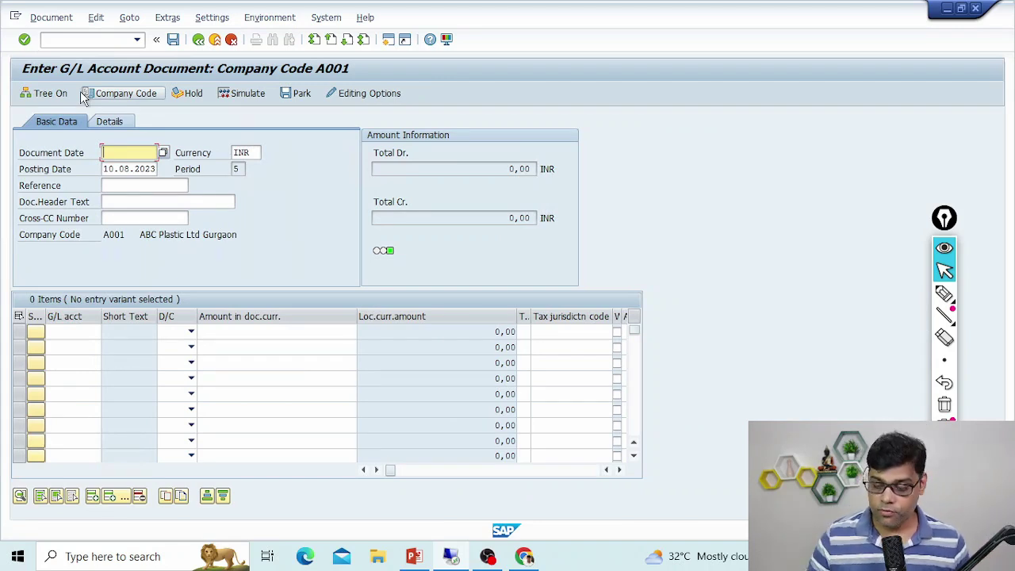
# Step: Circle the Park function on the FB50 screen with the annotation pen and return to the normal pointer
pyautogui.moveTo(942, 295)
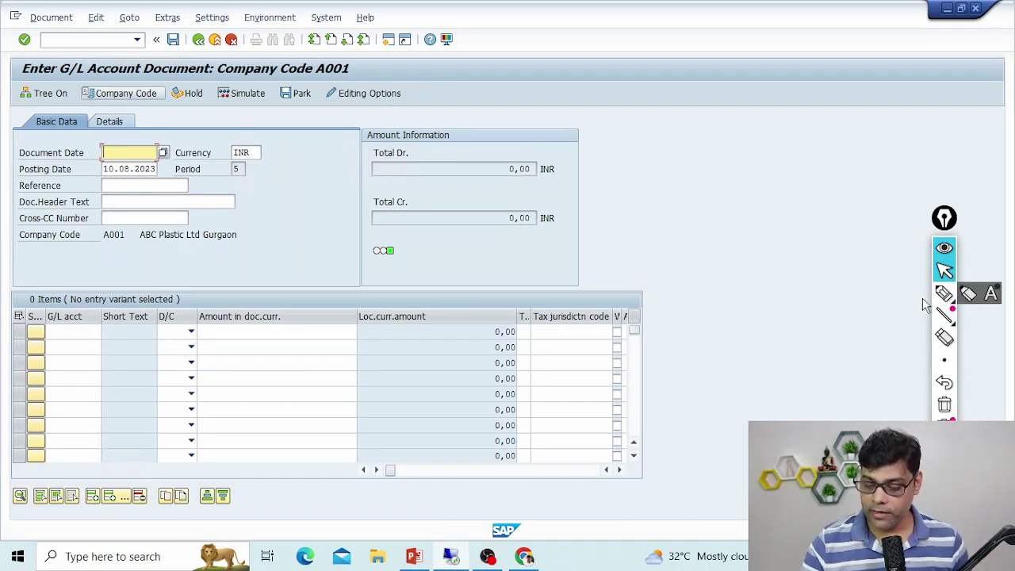
pyautogui.click(944, 294)
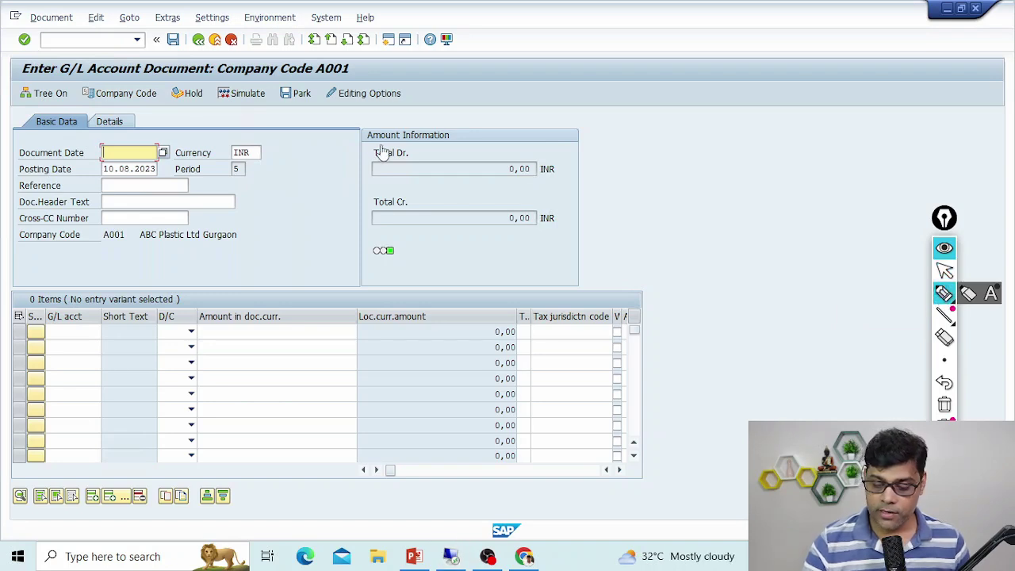
pyautogui.moveTo(314, 83); pyautogui.dragTo(311, 108)
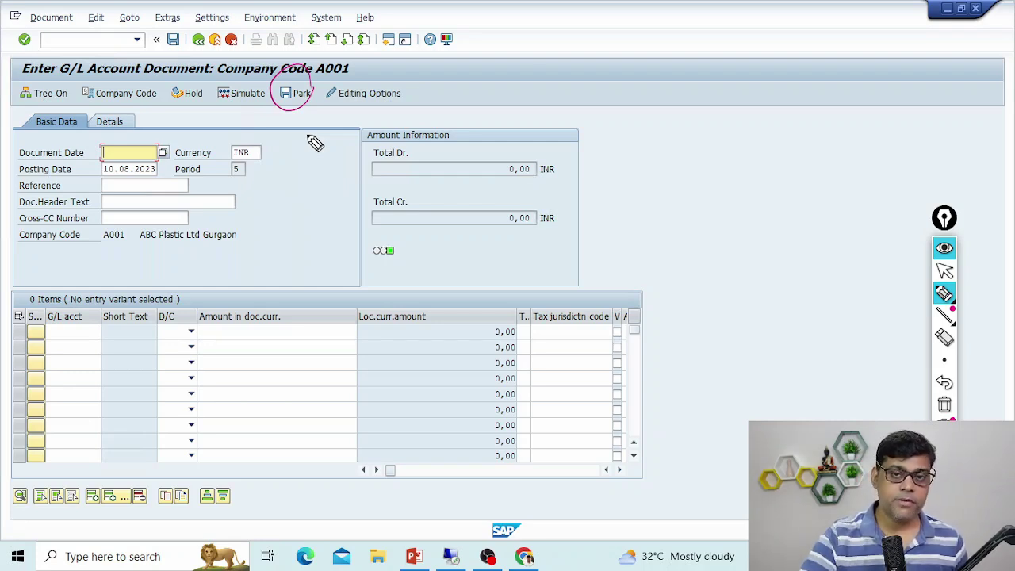
pyautogui.click(944, 271)
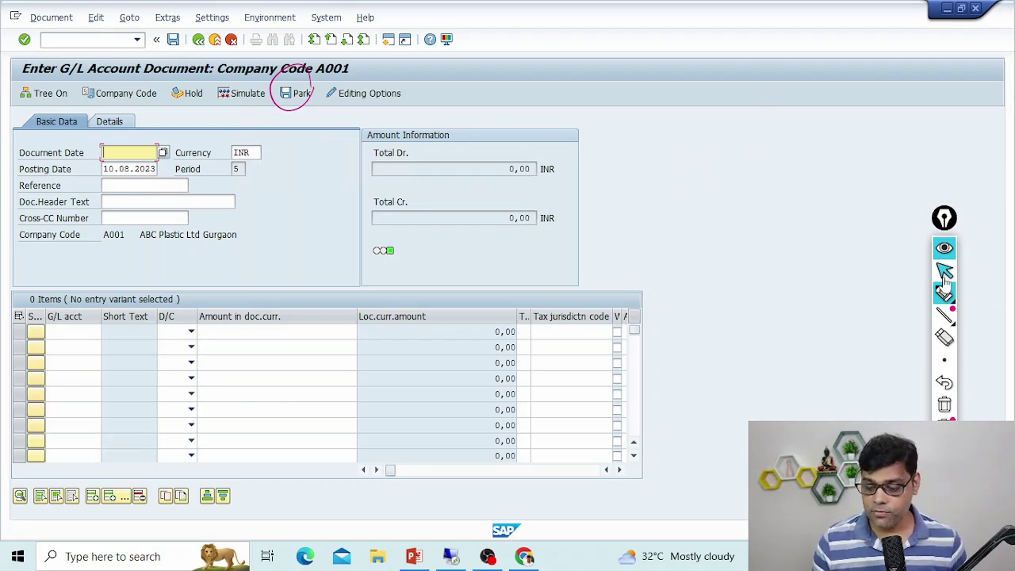
# Step: Switch from FB50 to transaction FV50 for parking a G/L account document
pyautogui.click(77, 38)
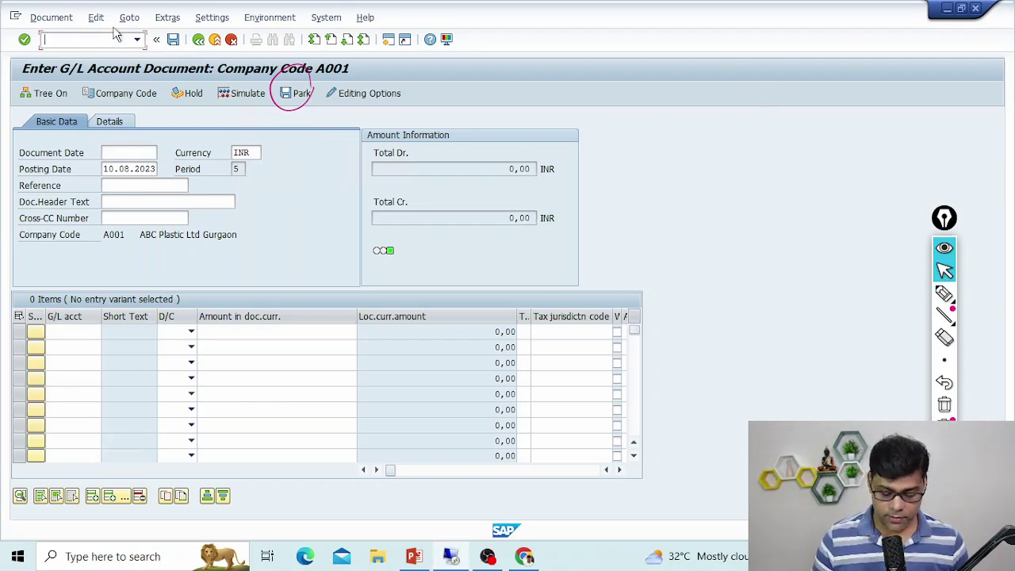
pyautogui.write('/nfv50')
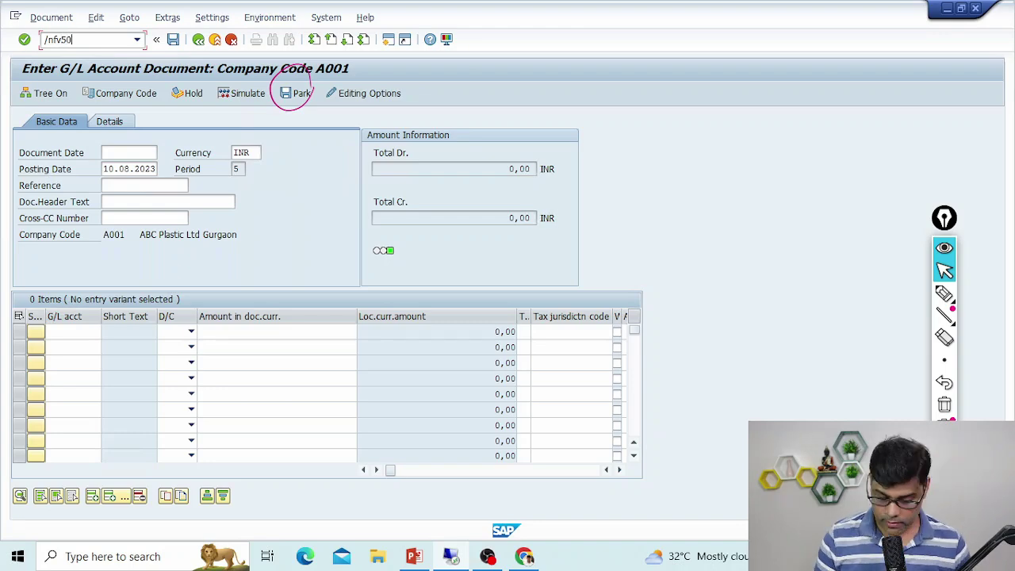
pyautogui.press('Return')
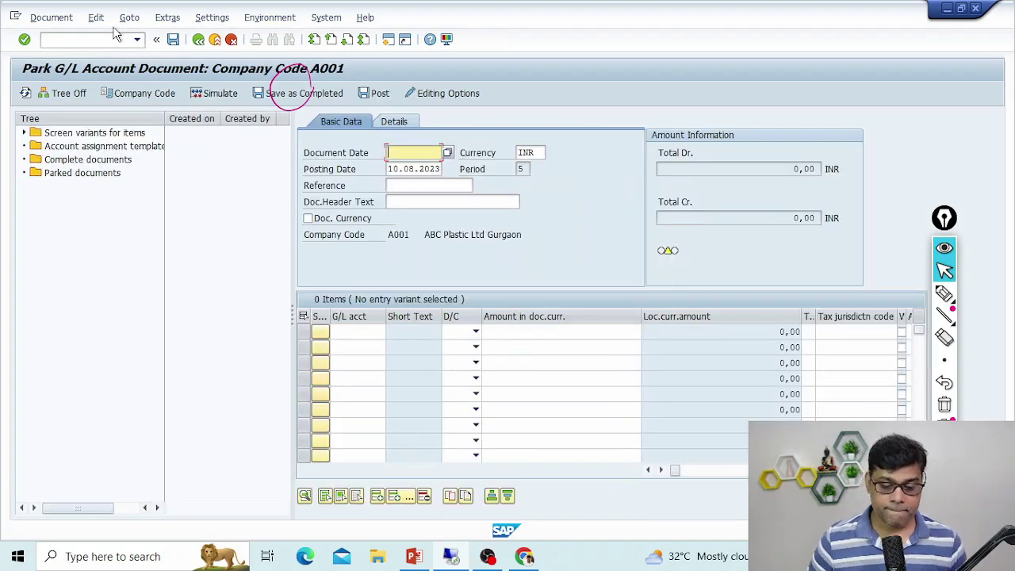
# Step: Hide the tree in the Park G/L Account Document screen and set the document date to 10.08.2023
pyautogui.click(70, 95)
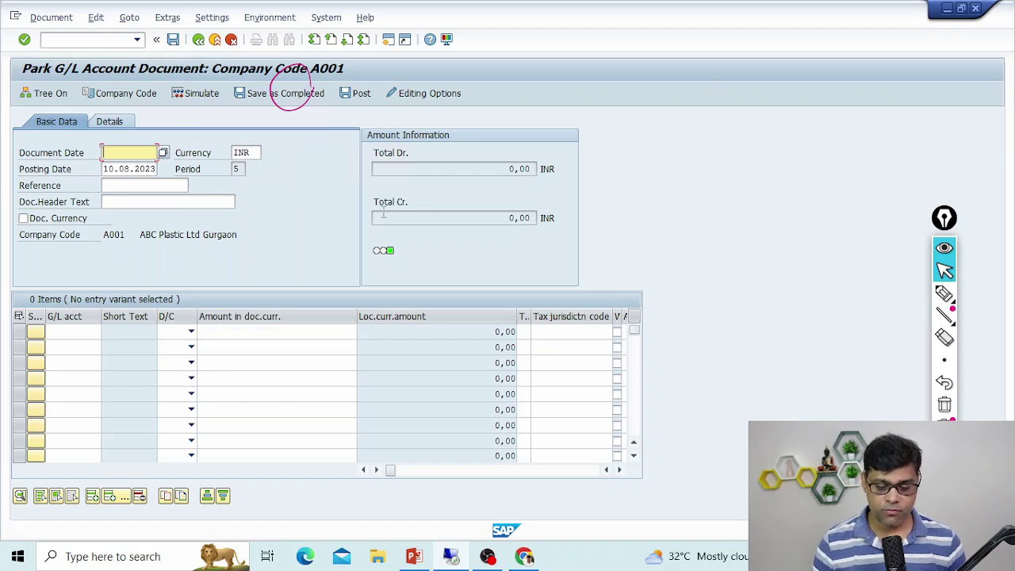
pyautogui.press('F4')
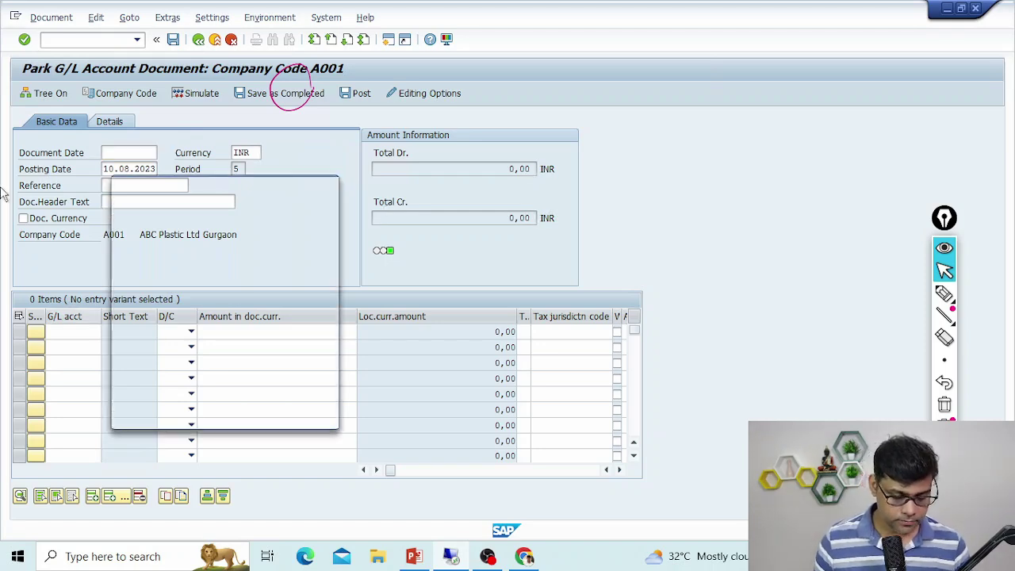
pyautogui.press('Return')
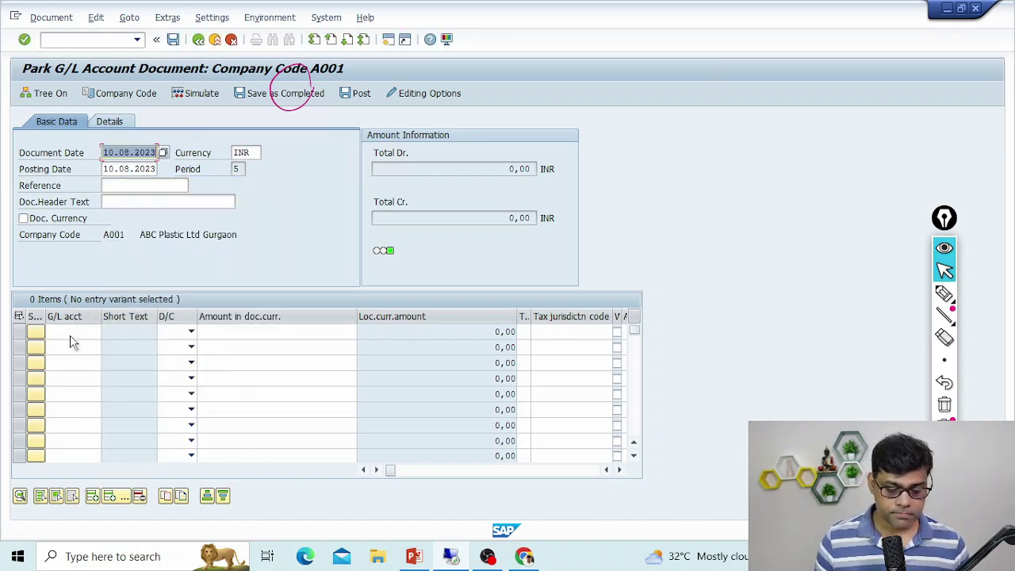
# Step: Enter the first line item with G/L account 2001 from the account search, as a debit of 2000
pyautogui.click(97, 331)
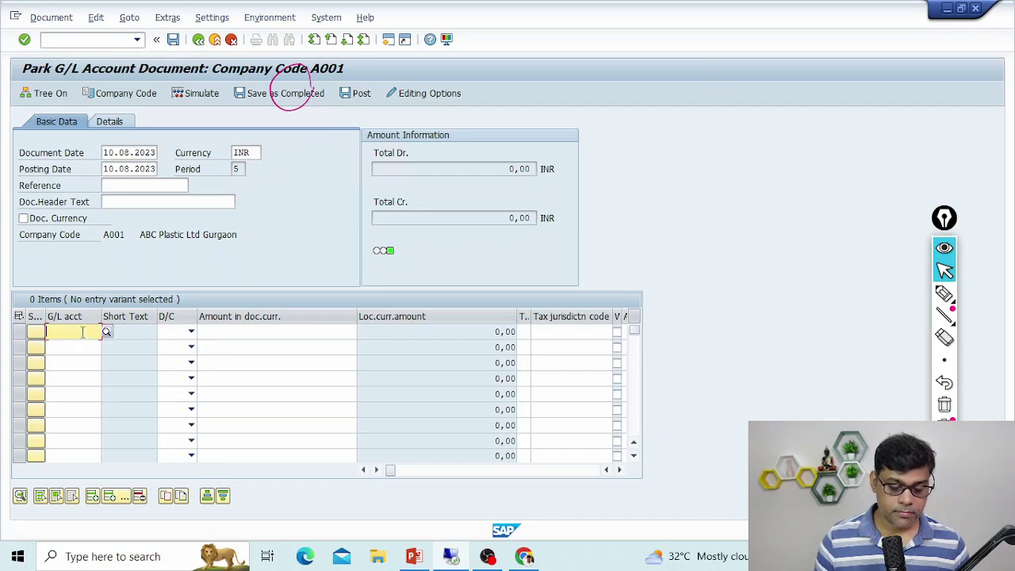
pyautogui.click(106, 331)
pyautogui.press('Return')
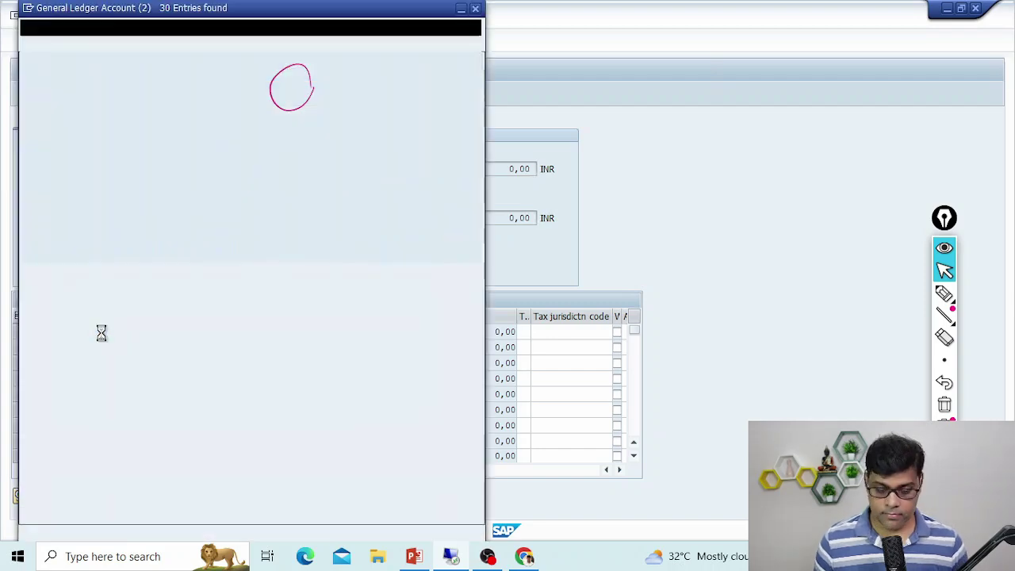
pyautogui.doubleClick(146, 194)
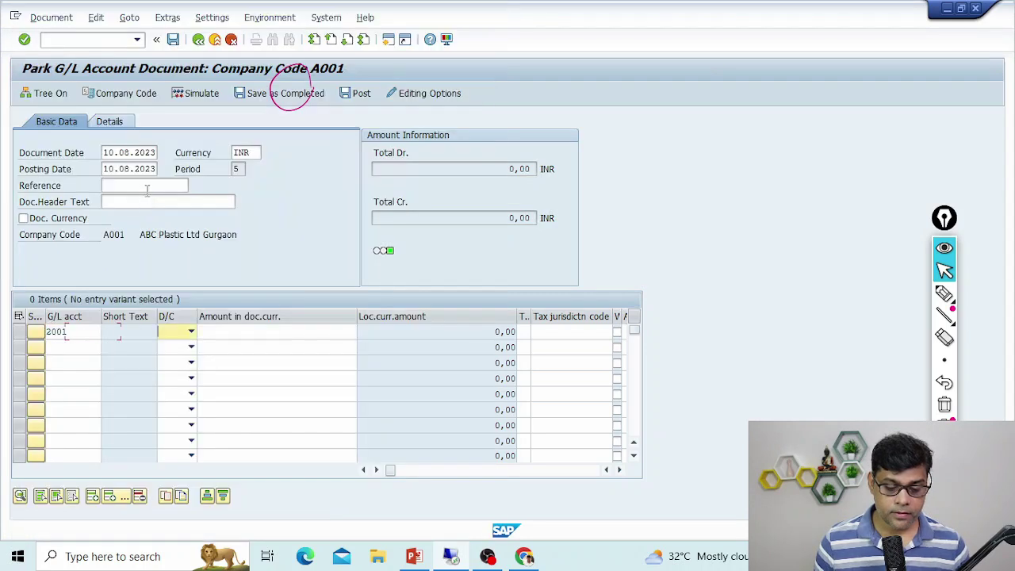
pyautogui.press('Down')
pyautogui.press('Tab')
pyautogui.write('2000')
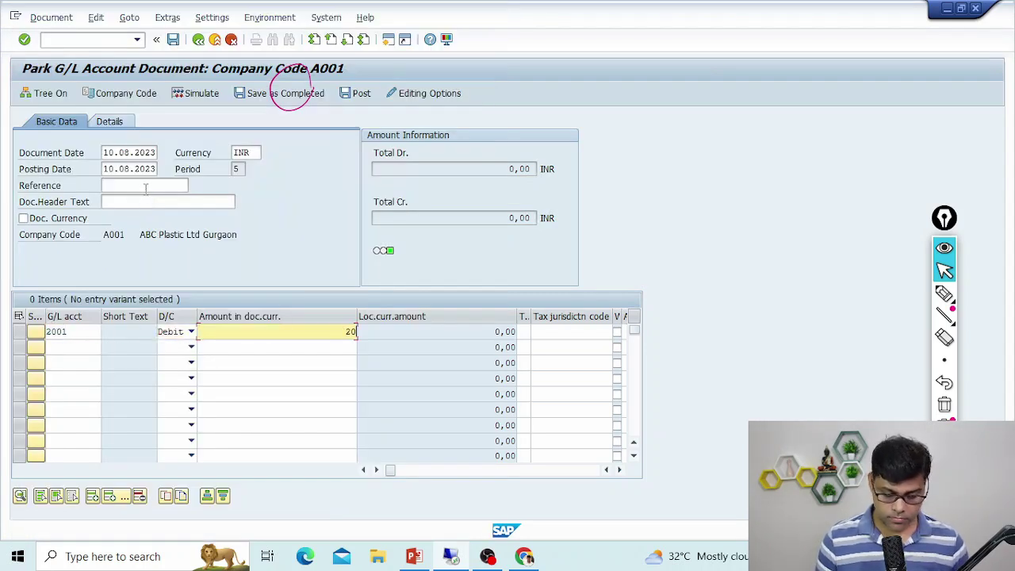
# Step: Add a second line crediting cash account 1000 from the account search with amount *, and park the document
pyautogui.press('Tab')
pyautogui.click(92, 346)
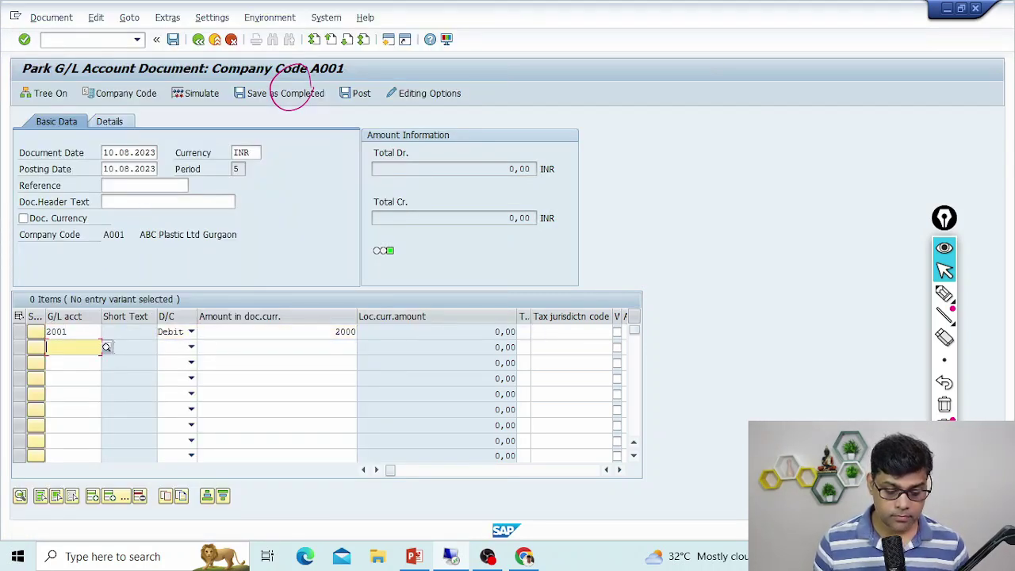
pyautogui.press('F4')
pyautogui.press('Return')
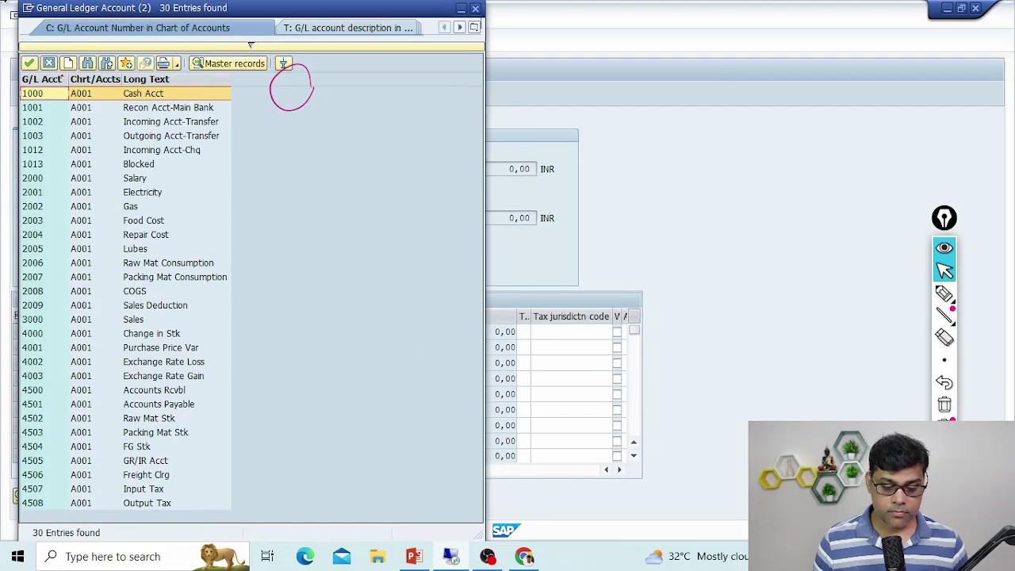
pyautogui.doubleClick(163, 94)
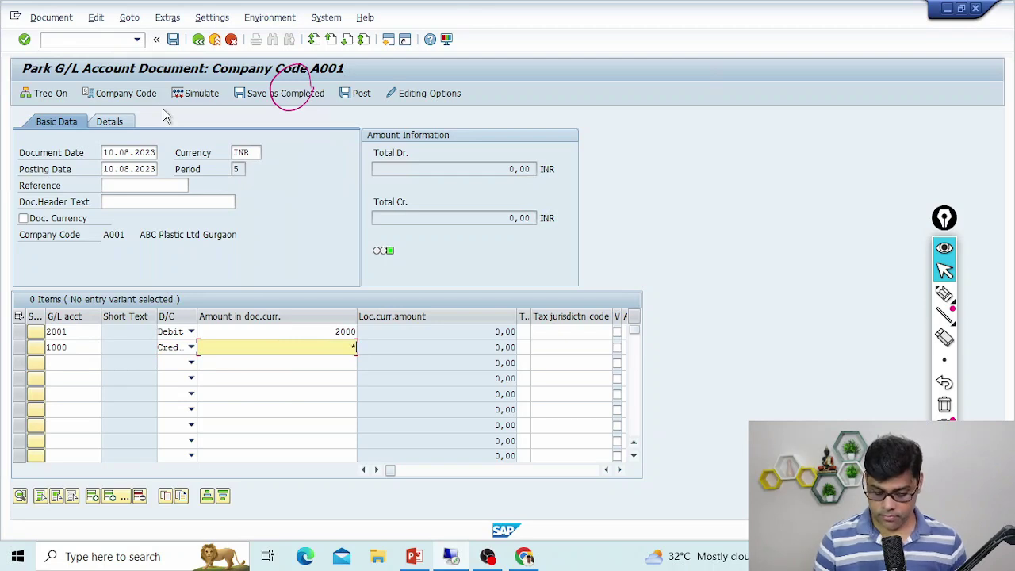
pyautogui.press('Return')
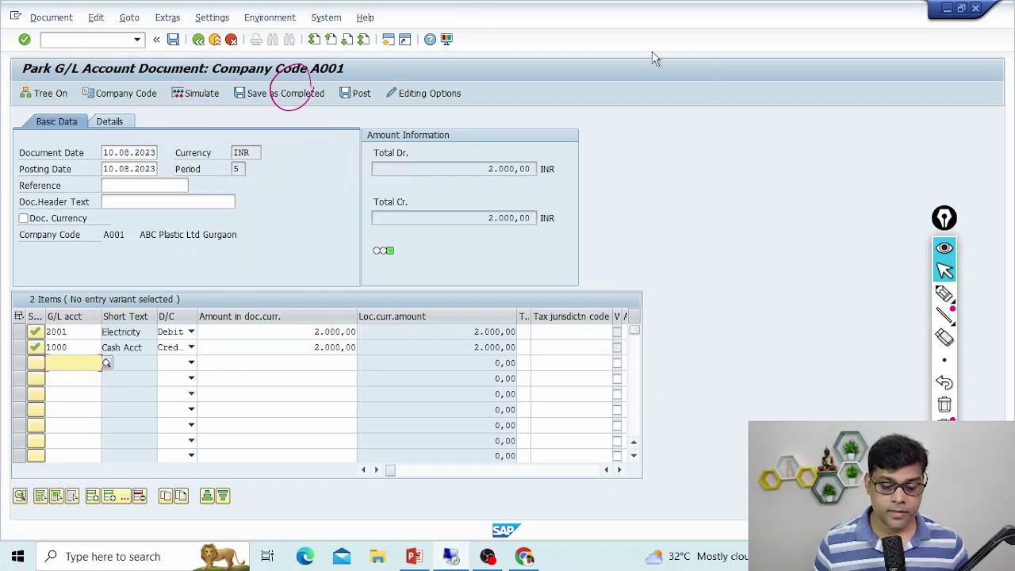
pyautogui.click(175, 42)
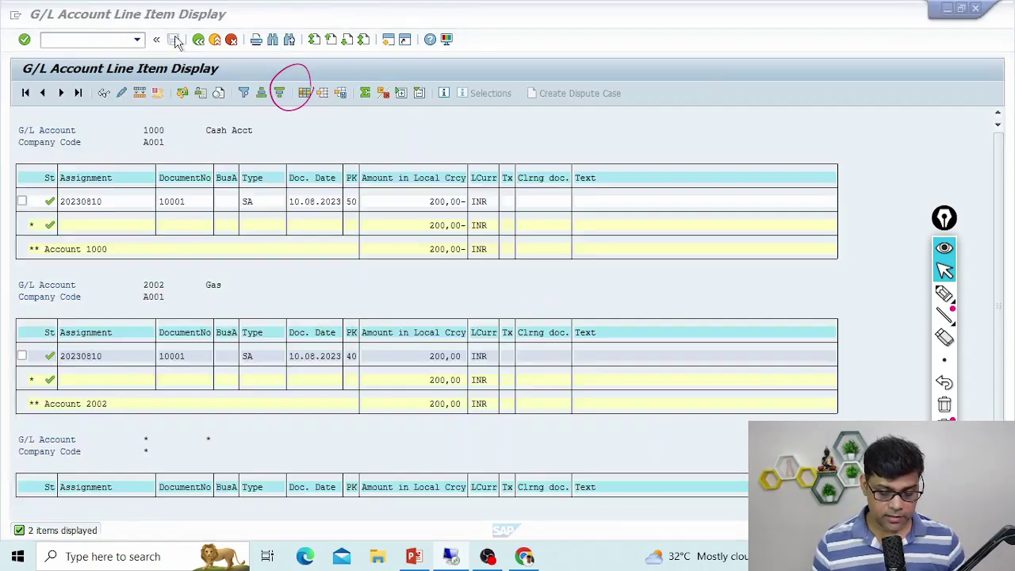
# Step: Clear the annotation circle and rerun the G/L account line item display for company code A001 with normal items only
pyautogui.click(199, 39)
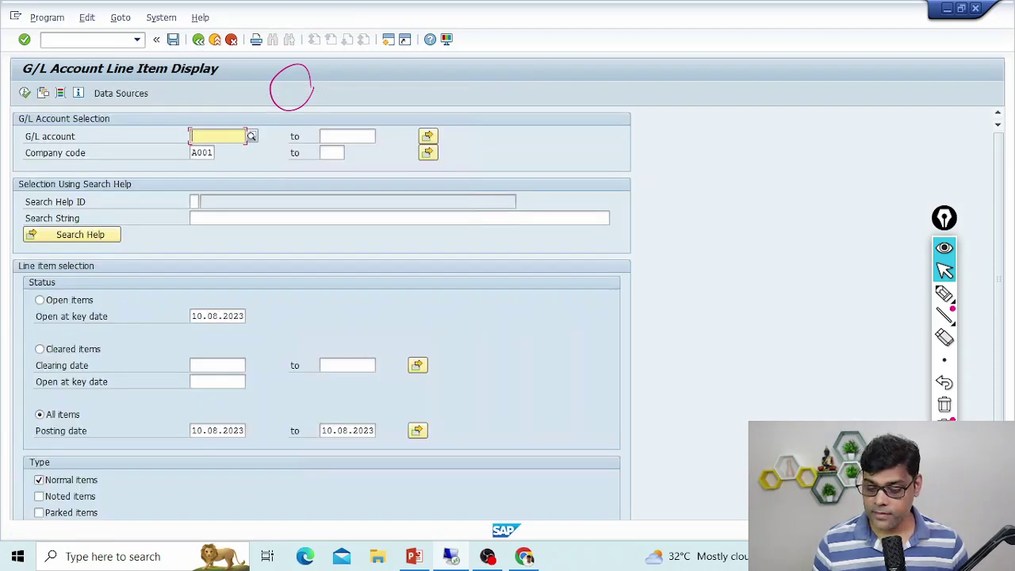
pyautogui.click(944, 405)
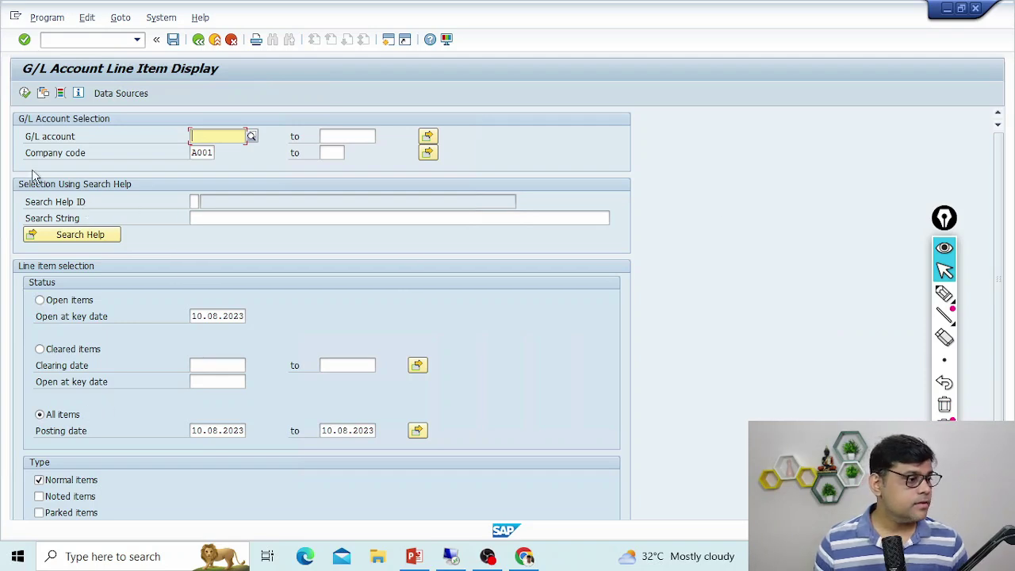
pyautogui.click(23, 94)
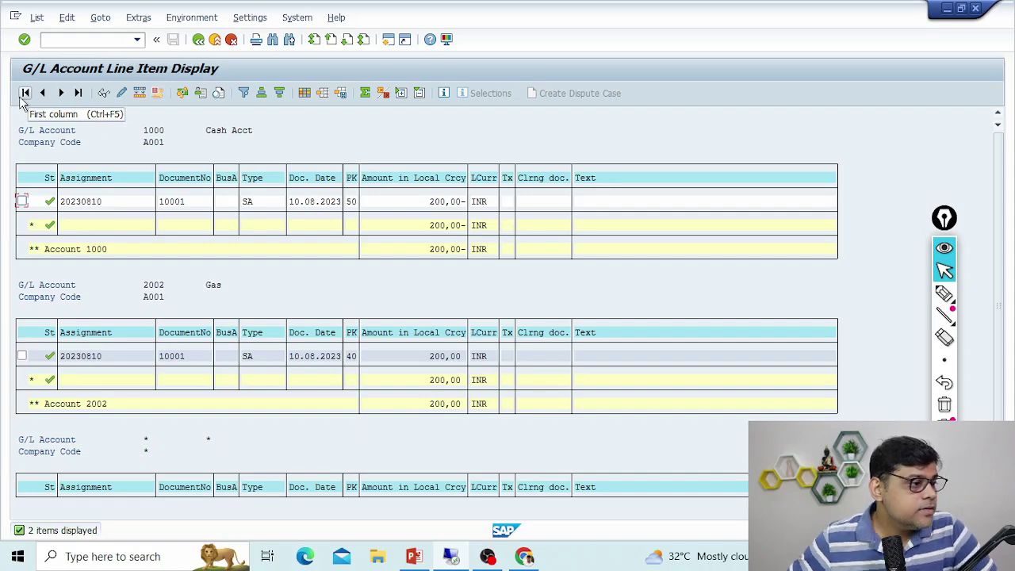
pyautogui.scroll(-1, 623, 365)
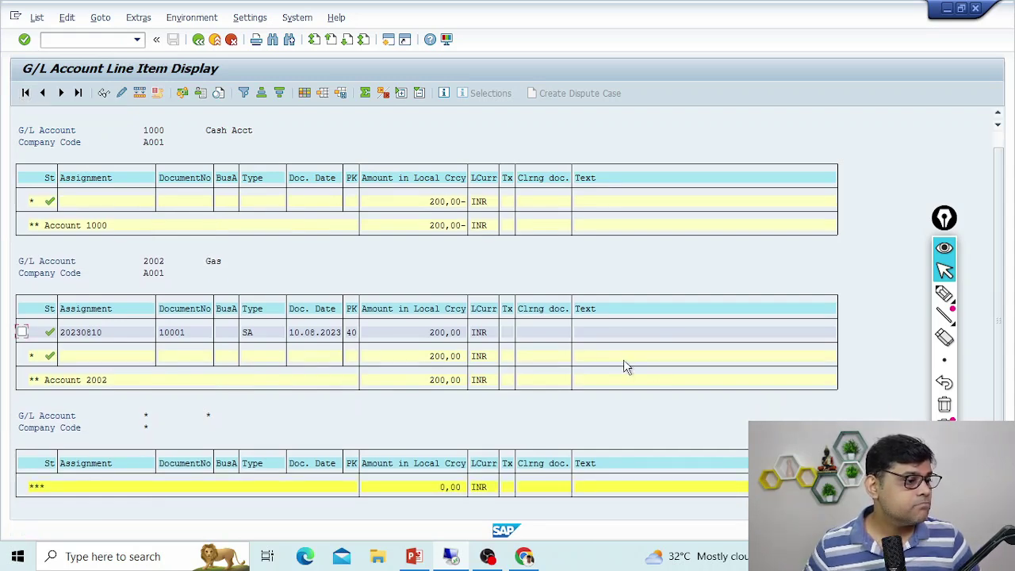
pyautogui.scroll(1, 603, 358)
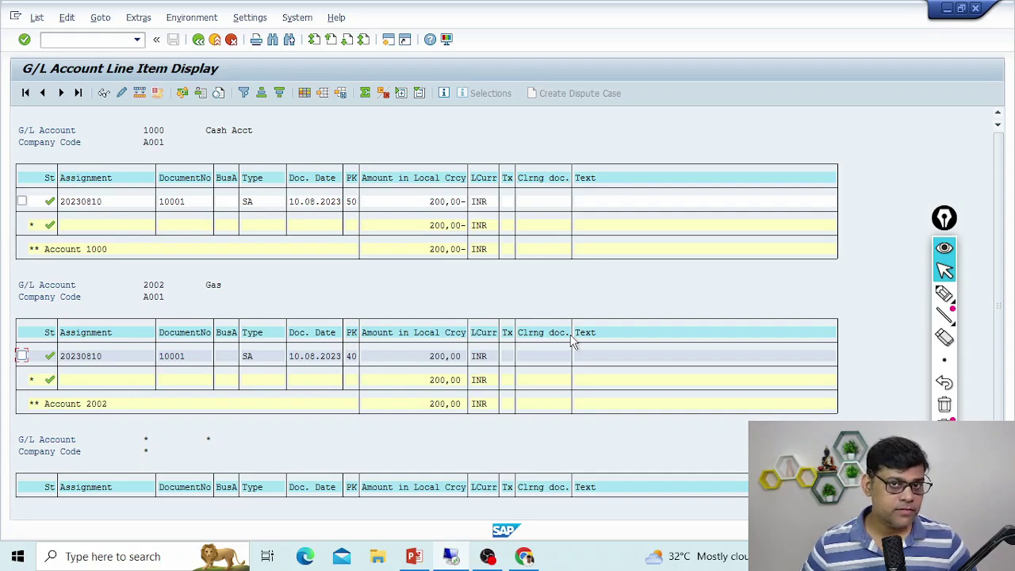
# Step: Include parked items in the G/L line item selection and rerun the display
pyautogui.click(199, 40)
pyautogui.scroll(-3, 312, 198)
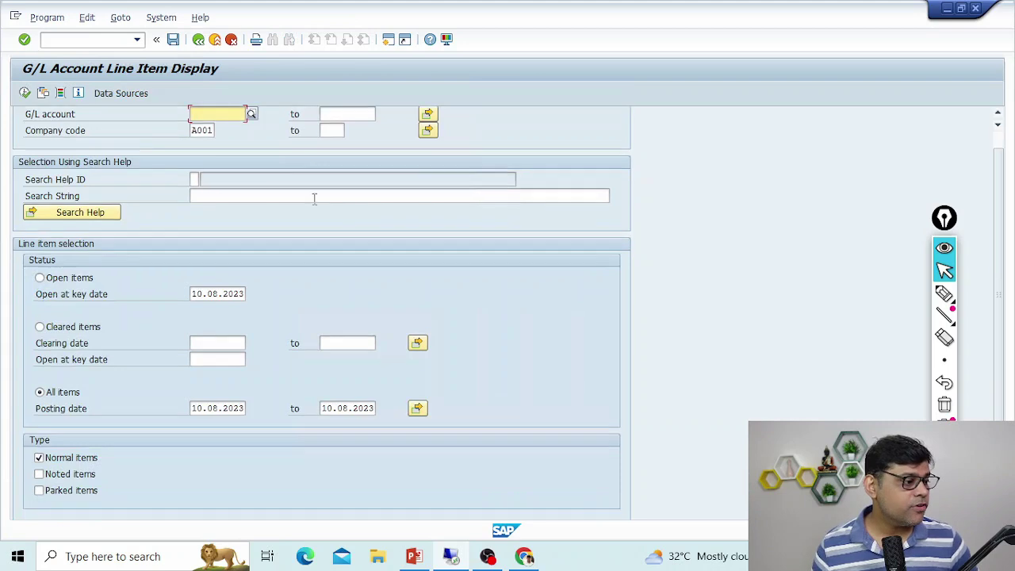
pyautogui.click(100, 481)
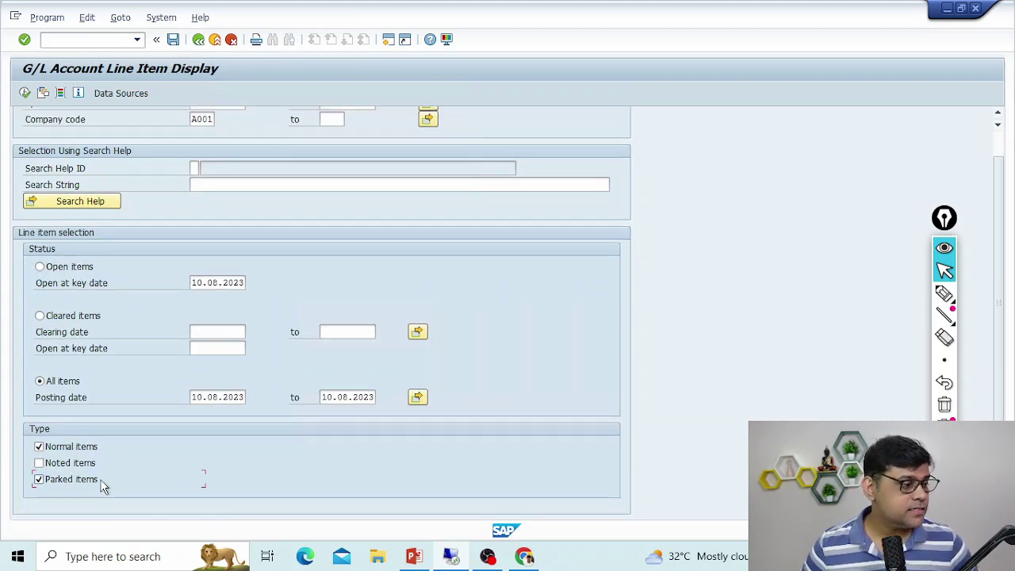
pyautogui.click(28, 93)
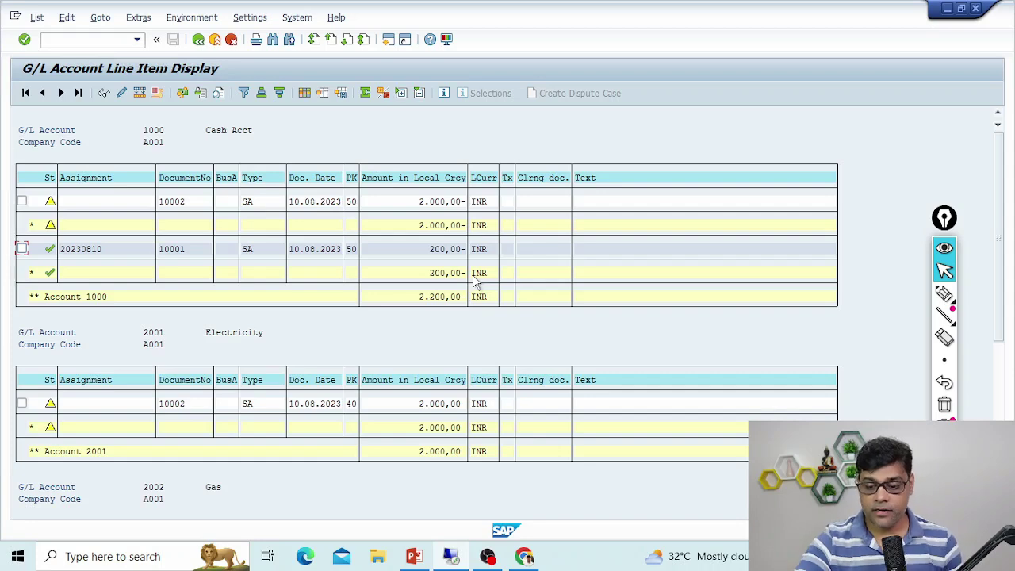
pyautogui.moveTo(946, 319)
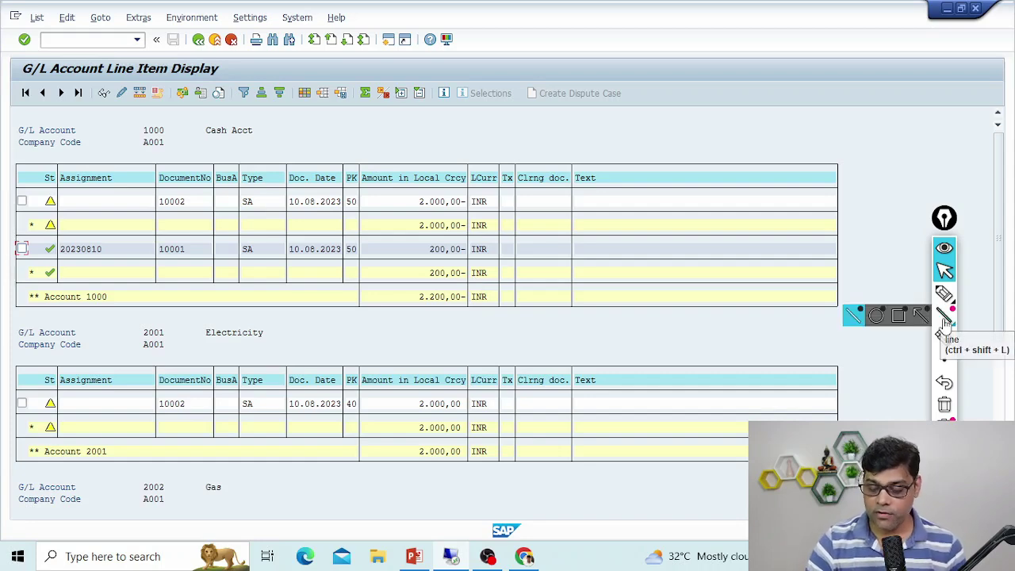
# Step: Leave the parking transaction with /n and open FBV0 - Post/Delete from the Parked Documents folder
pyautogui.press('F3')
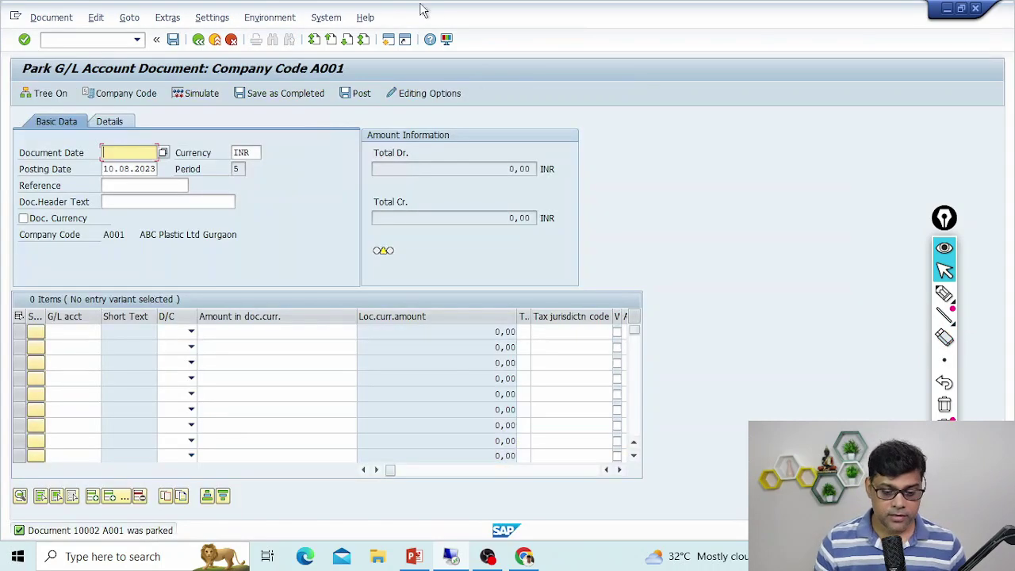
pyautogui.click(81, 38)
pyautogui.write('/n')
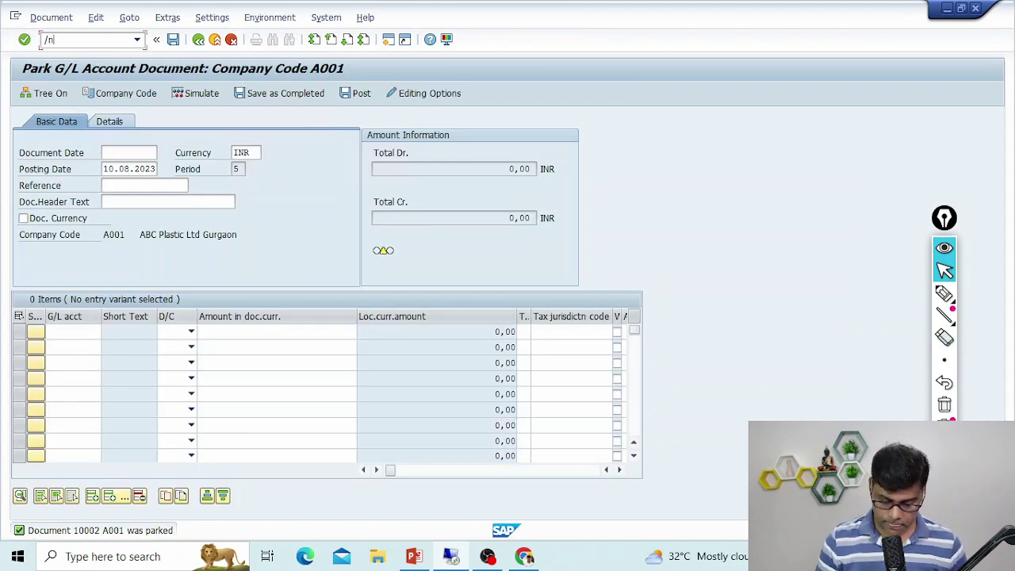
pyautogui.press('Return')
pyautogui.scroll(-2, 197, 339)
pyautogui.scroll(-1, 197, 339)
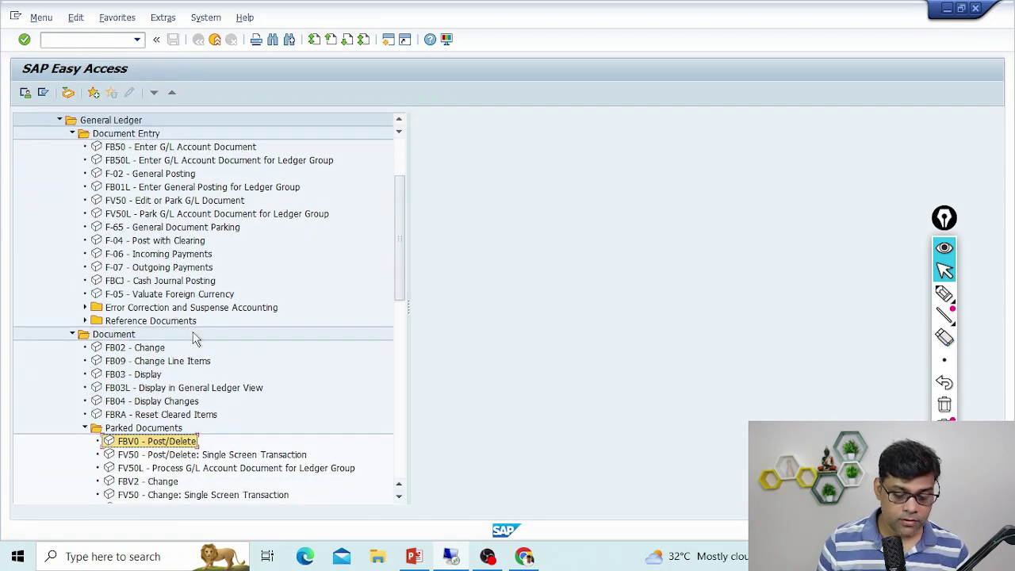
pyautogui.scroll(-3, 198, 338)
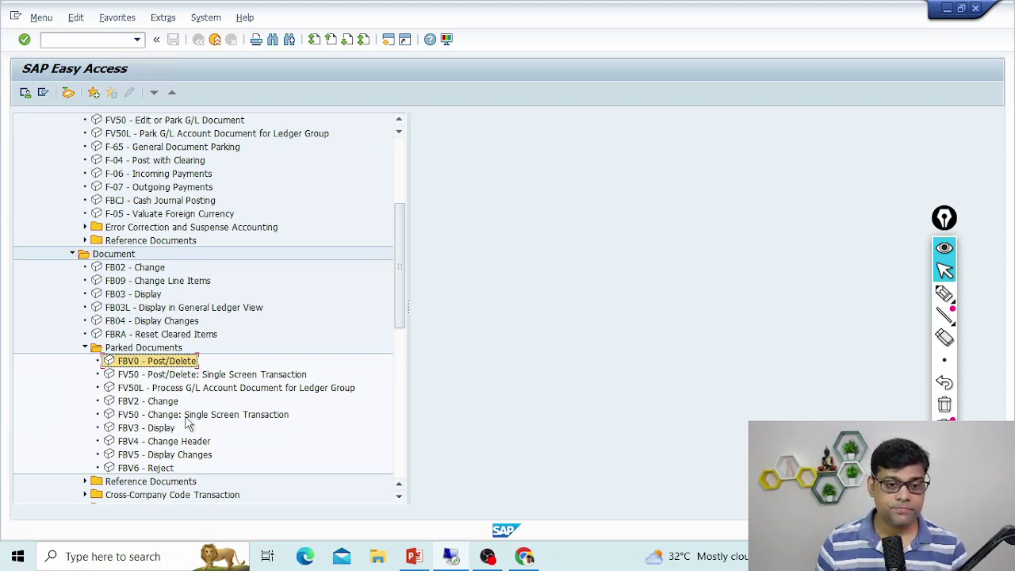
pyautogui.doubleClick(158, 361)
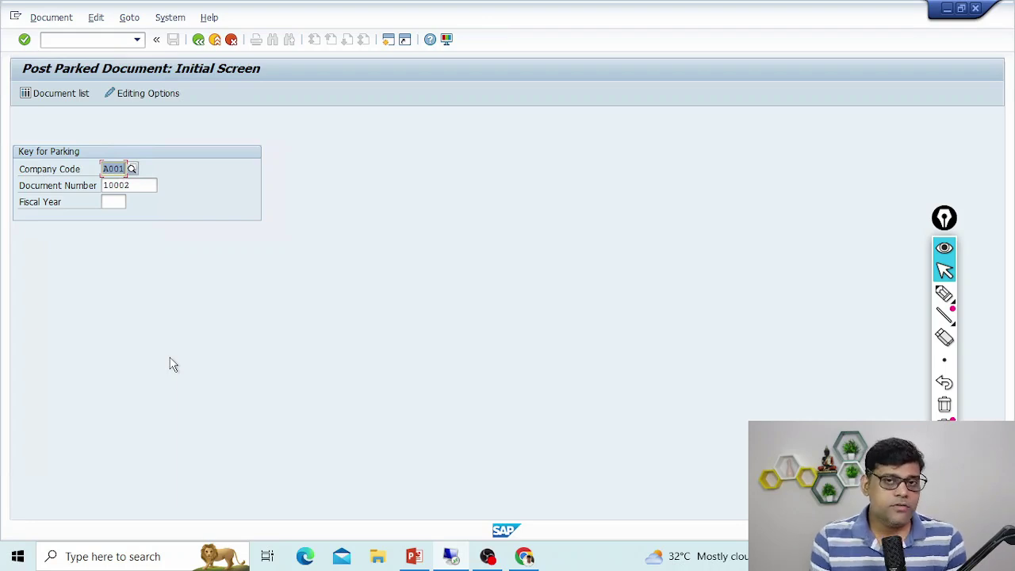
# Step: Open FV50 - Post/Delete: Single Screen Transaction instead, show the tree, and select the document under Parked documents
pyautogui.click(215, 40)
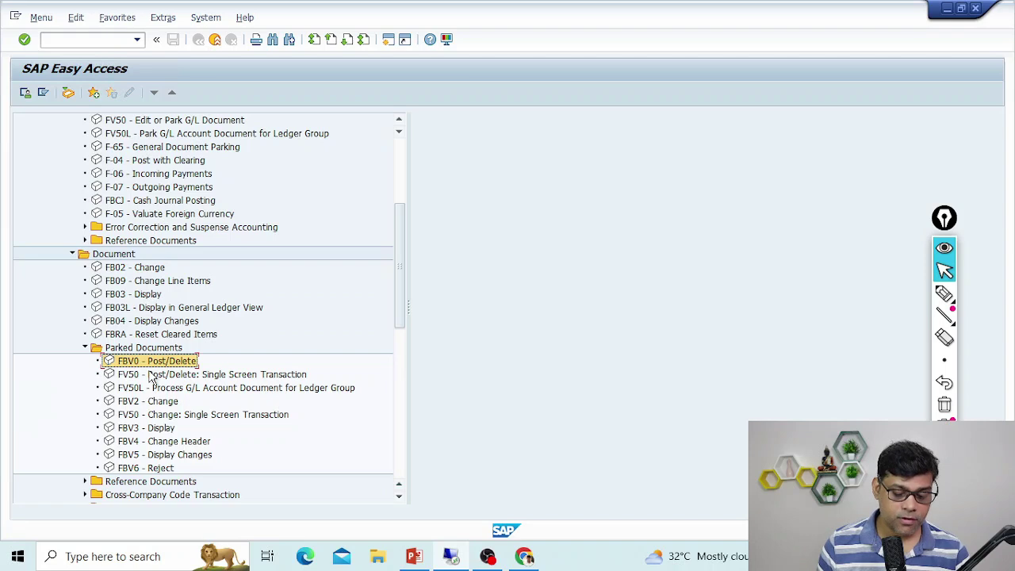
pyautogui.click(139, 375)
pyautogui.doubleClick(141, 377)
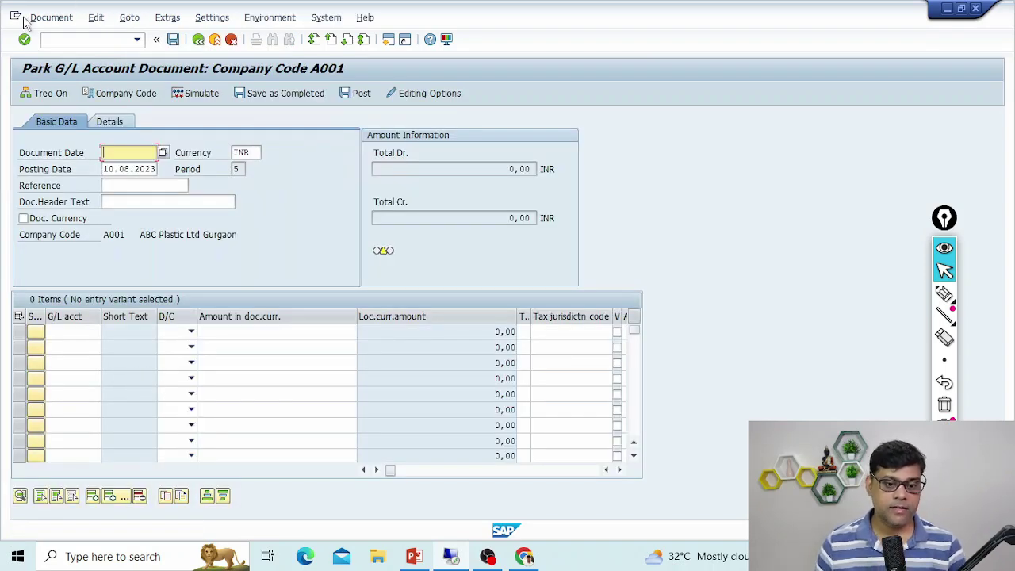
pyautogui.click(62, 94)
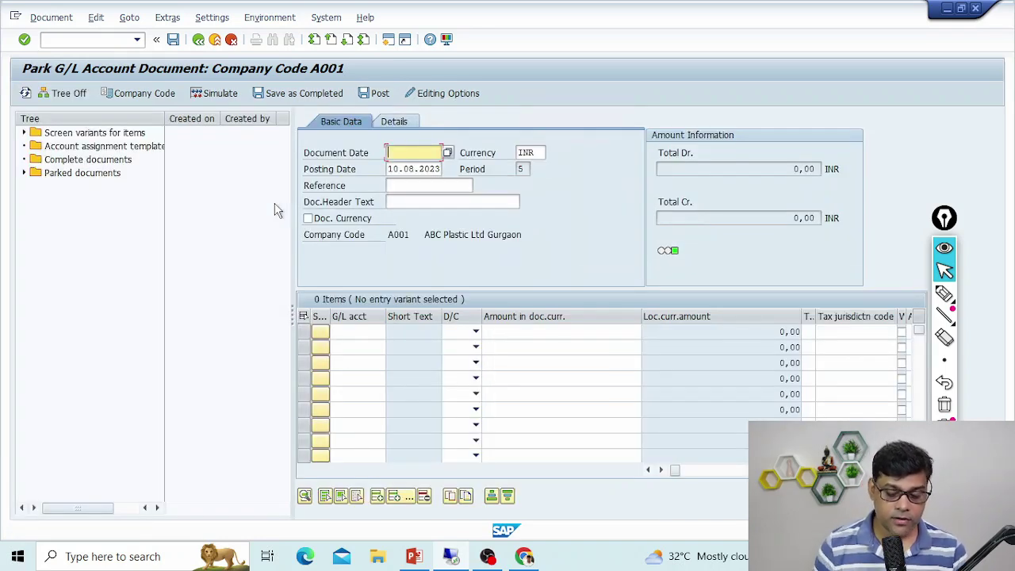
pyautogui.click(24, 173)
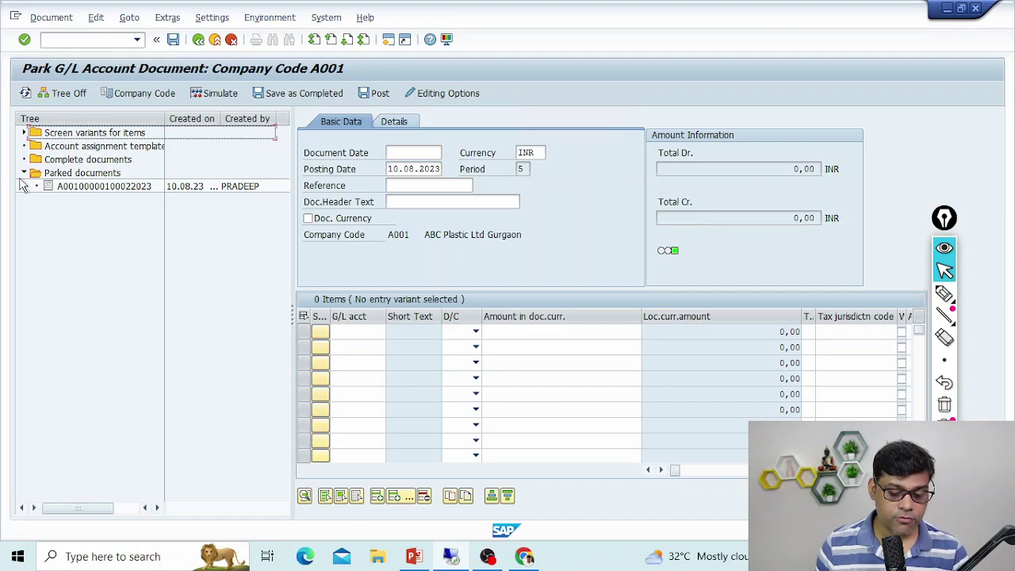
pyautogui.click(147, 191)
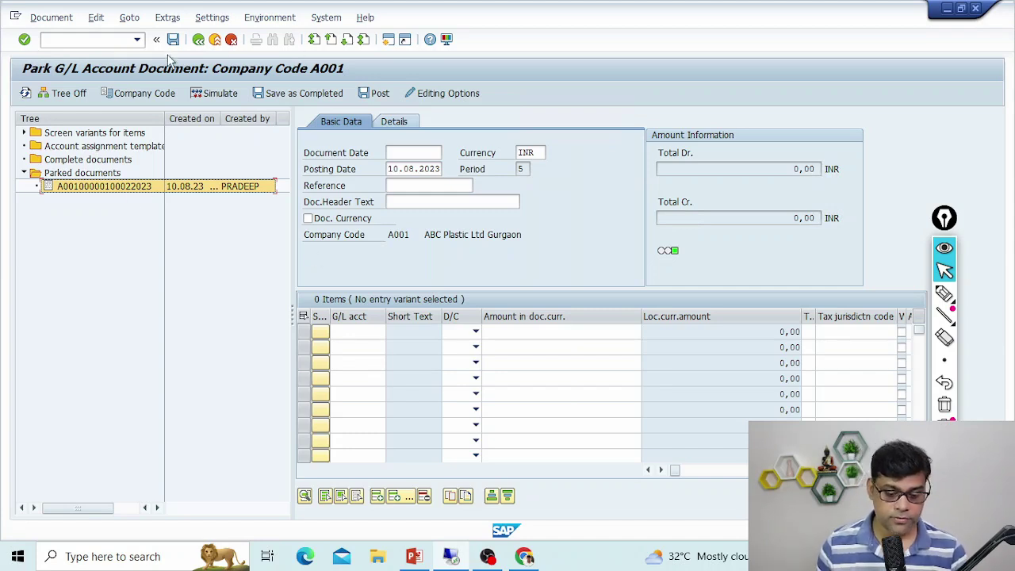
# Step: Exit the single-screen parking transaction without saving and reopen FBV0 - Post/Delete
pyautogui.click(215, 39)
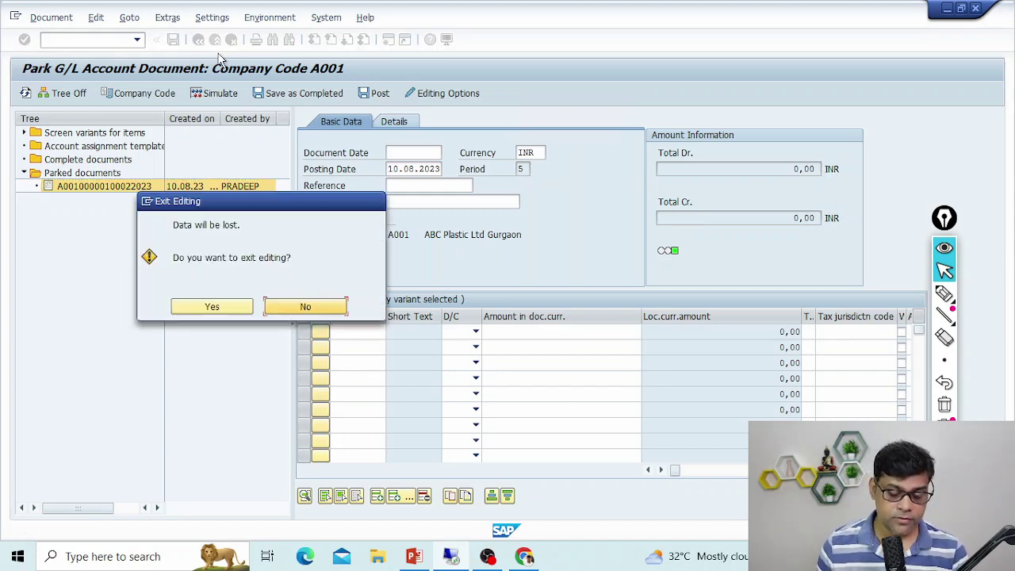
pyautogui.click(241, 312)
pyautogui.click(163, 361)
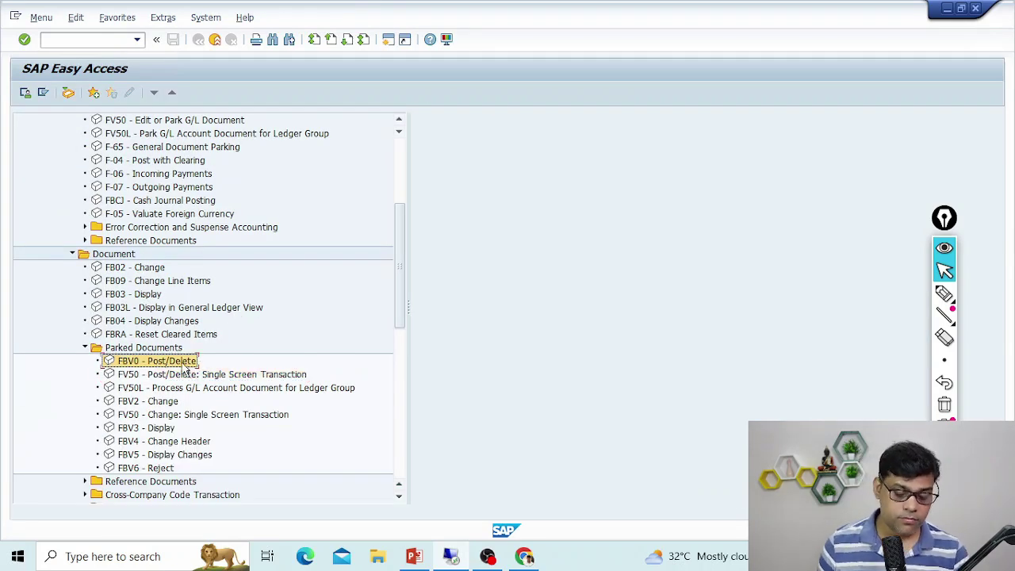
pyautogui.doubleClick(183, 365)
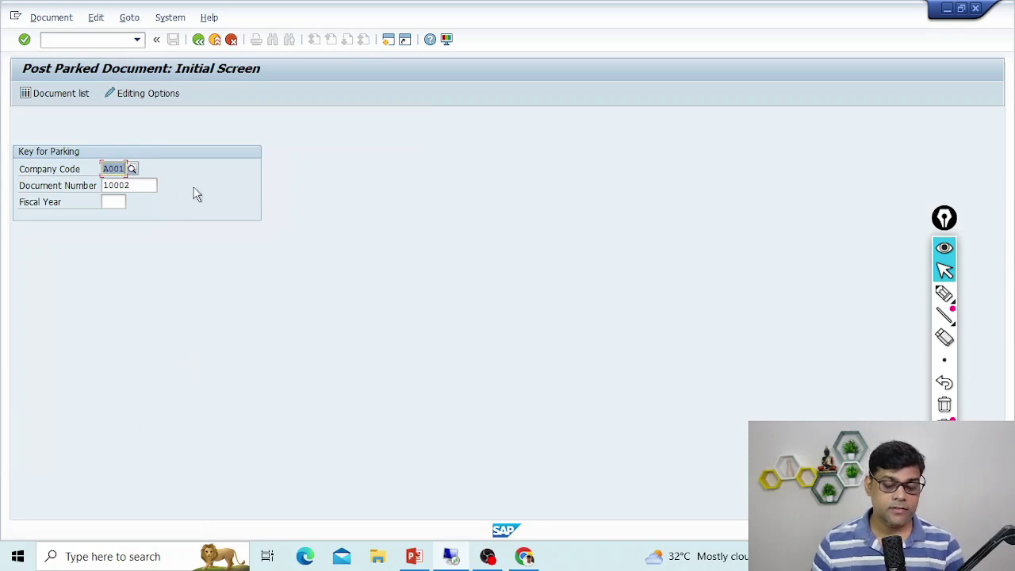
# Step: Clear the document number on the Post Parked Document screen and set the fiscal year to 2023
pyautogui.click(140, 184)
pyautogui.press('Delete')
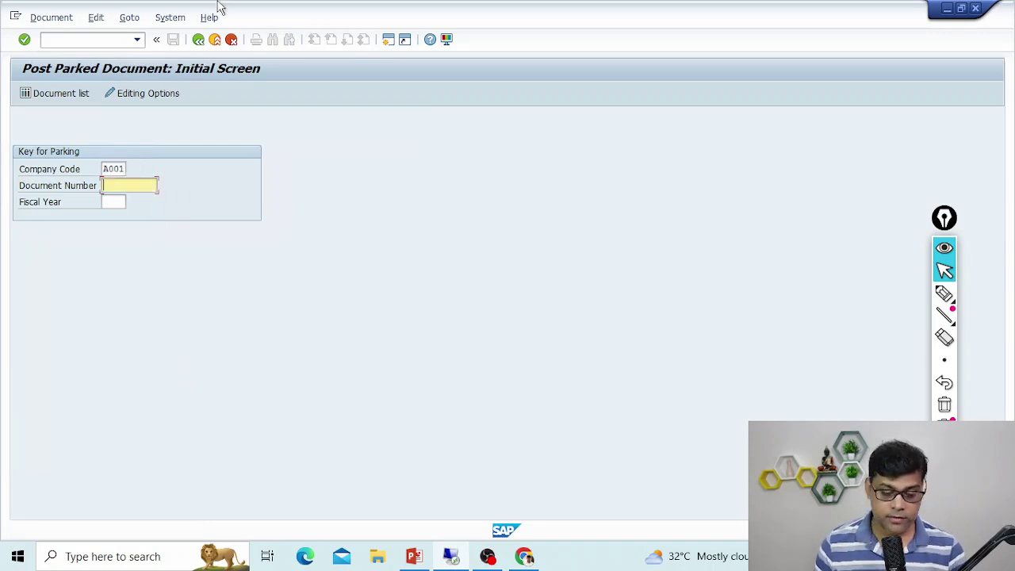
pyautogui.click(24, 39)
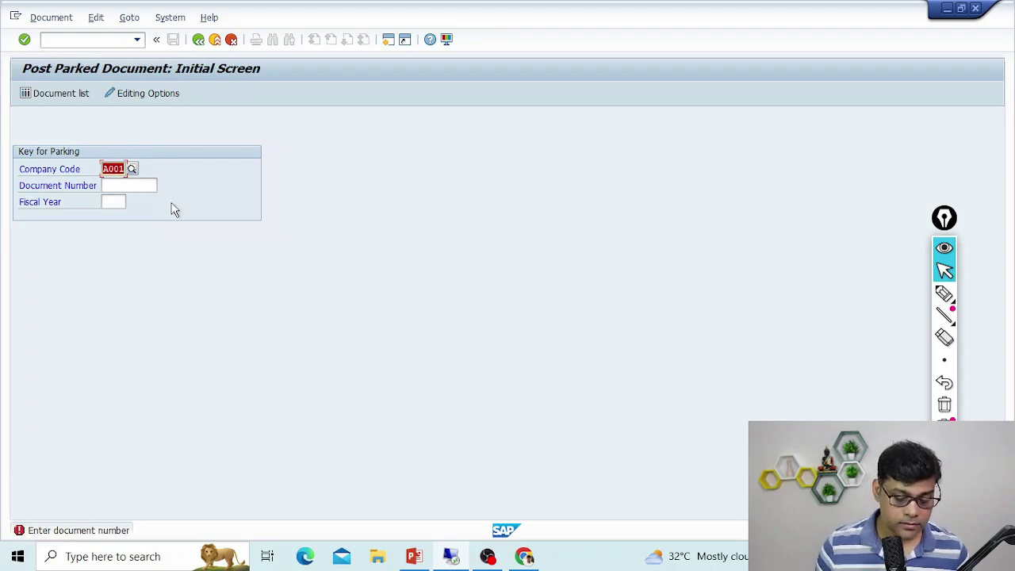
pyautogui.click(110, 203)
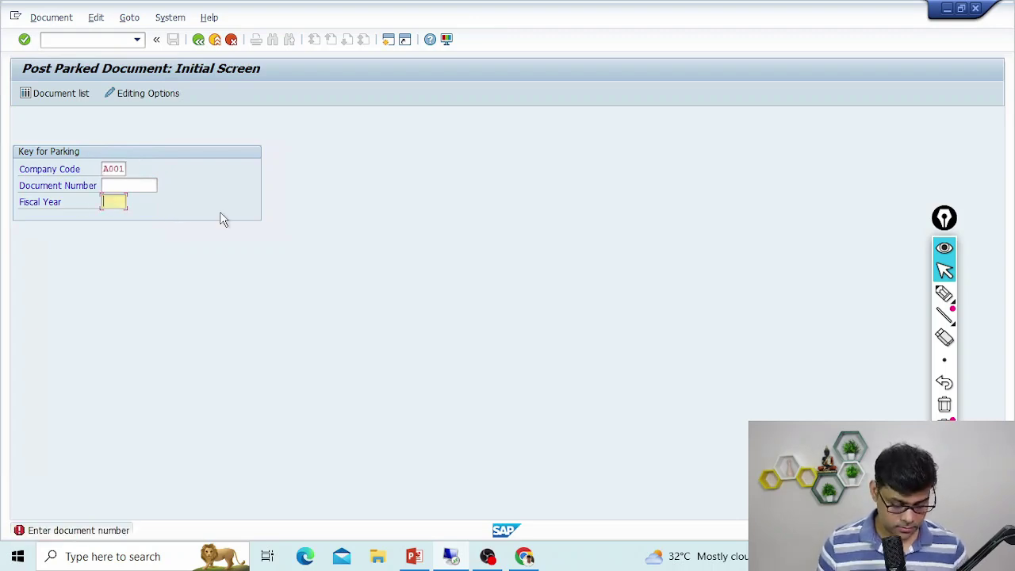
pyautogui.write('2023')
pyautogui.press('Return')
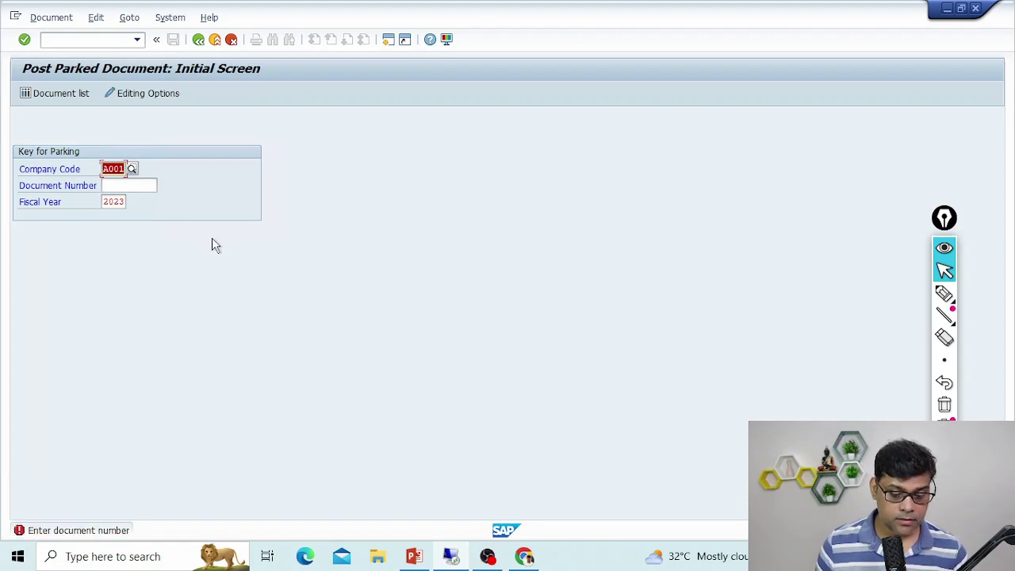
# Step: Open the parked document list selection and run it for company code A001 and fiscal year 2023 without a document number
pyautogui.click(59, 93)
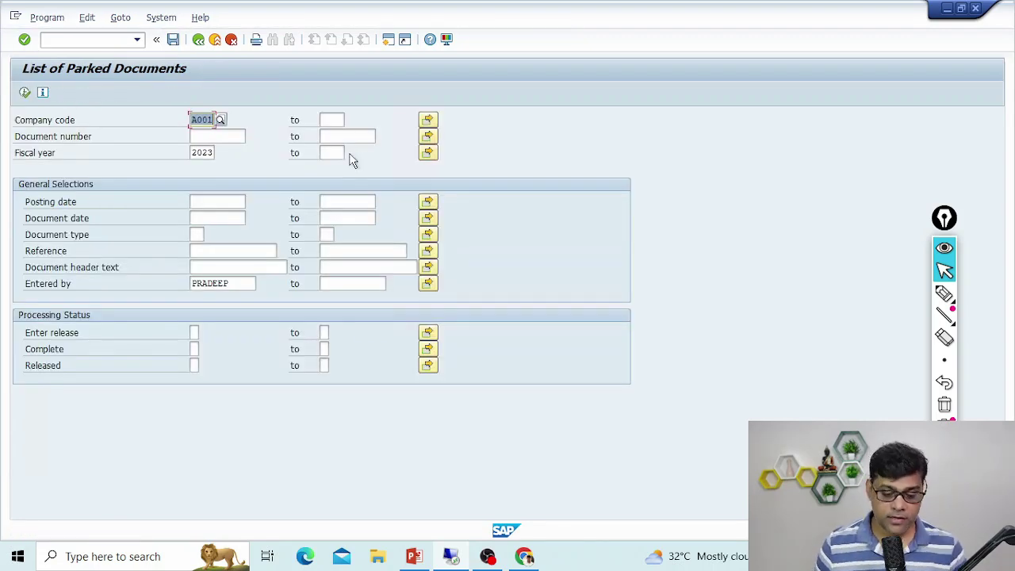
pyautogui.click(222, 283)
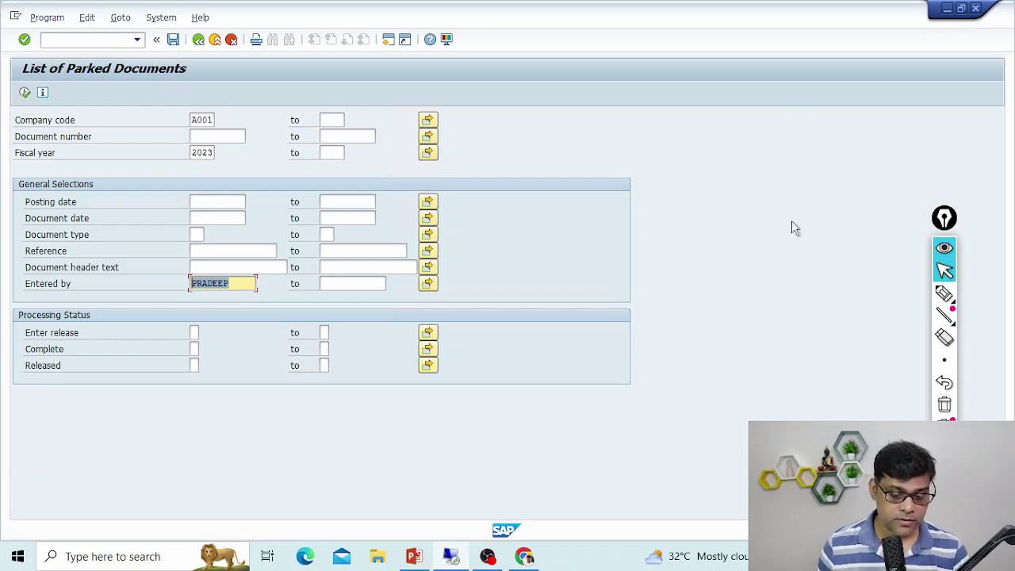
pyautogui.click(216, 138)
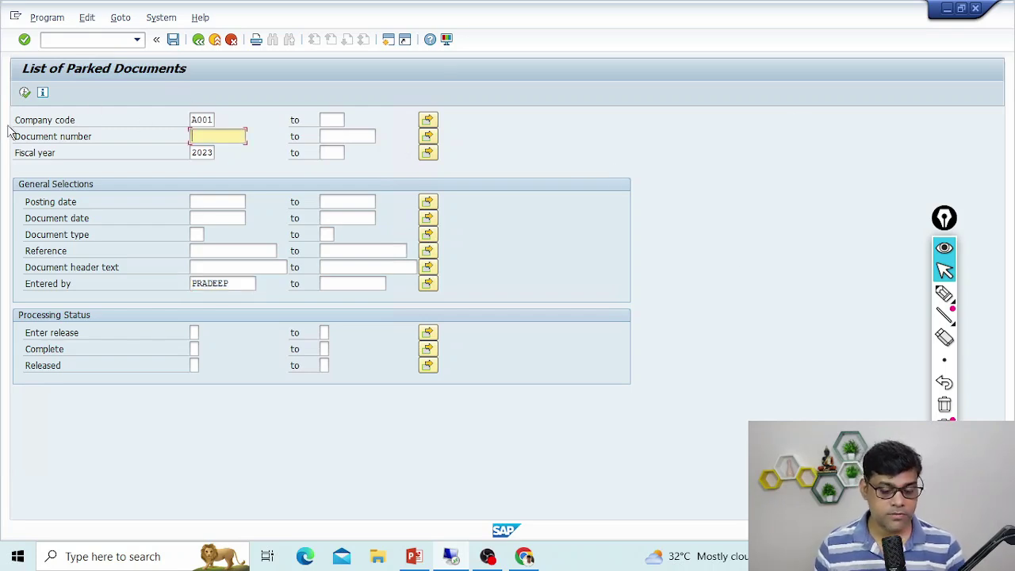
pyautogui.click(25, 93)
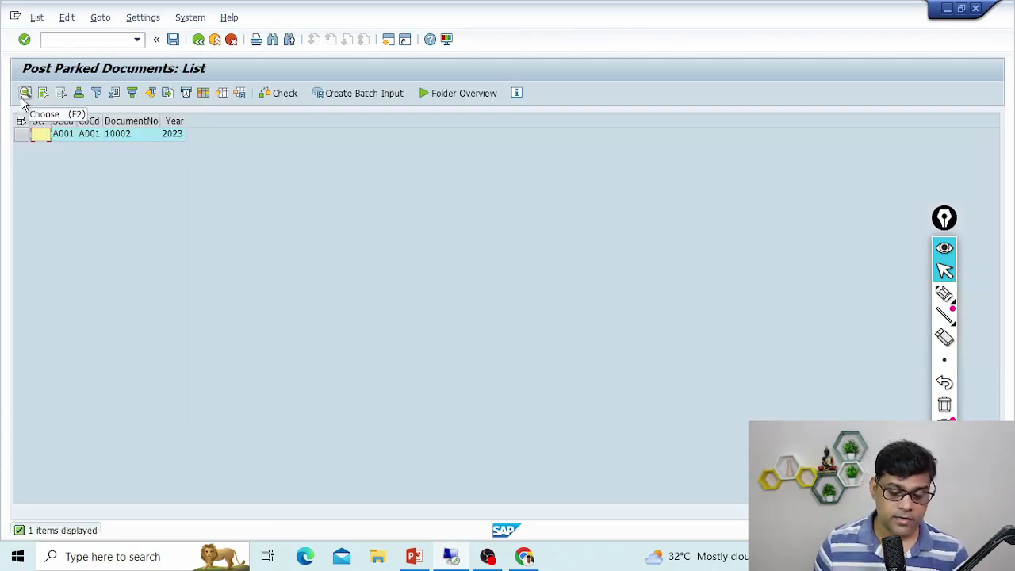
# Step: Open document 10002 from the parked documents list and post it in company code A001
pyautogui.doubleClick(142, 134)
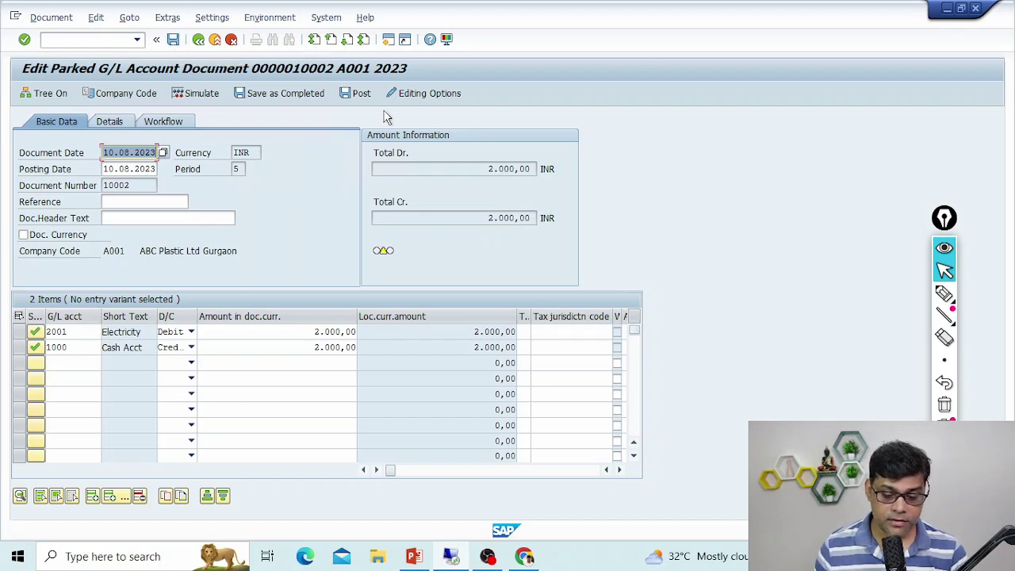
pyautogui.click(361, 94)
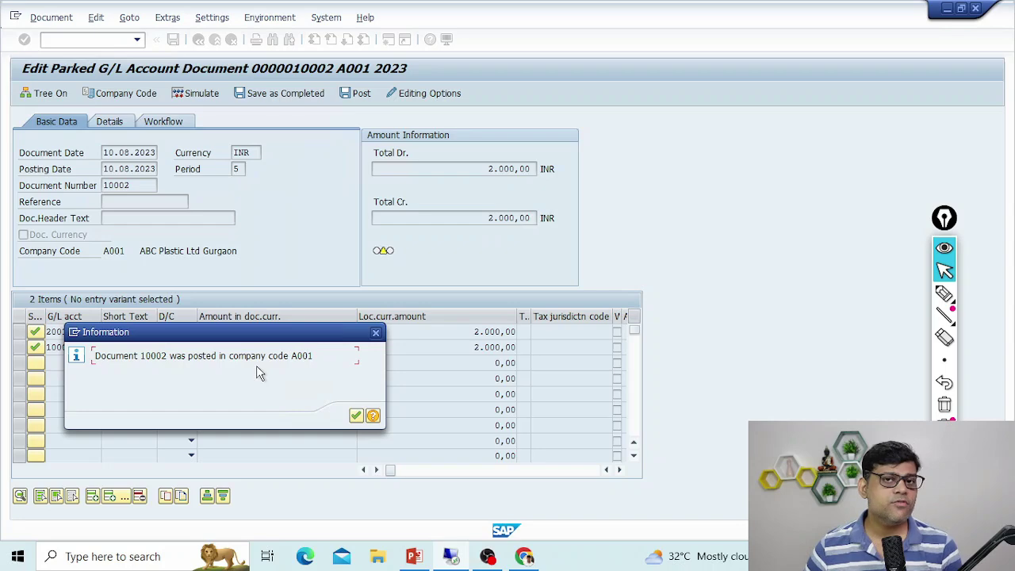
pyautogui.click(358, 415)
pyautogui.press('F3')
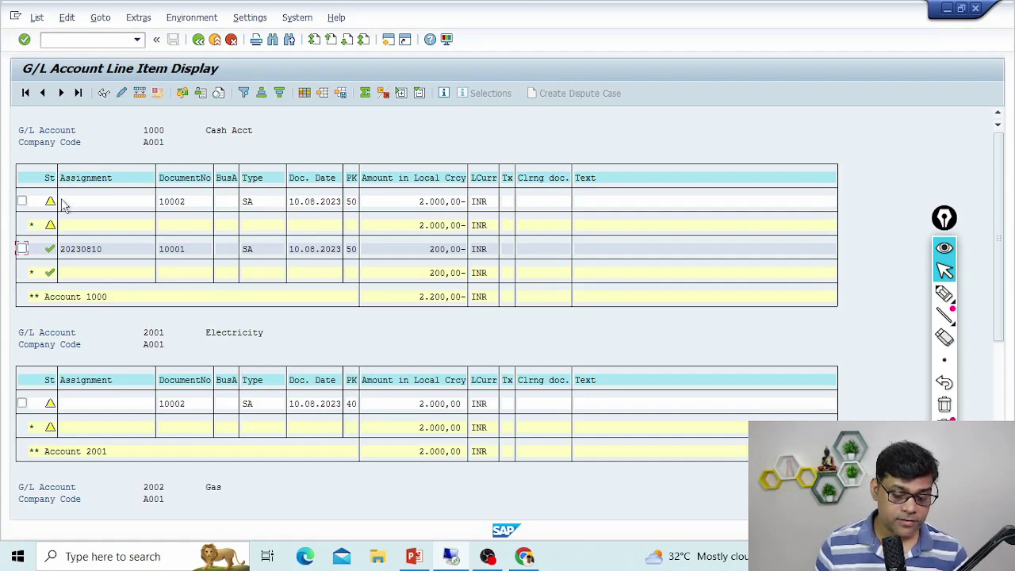
# Step: Refresh the G/L account line item display to check the status of document 10002 in the cash and electricity accounts
pyautogui.click(36, 16)
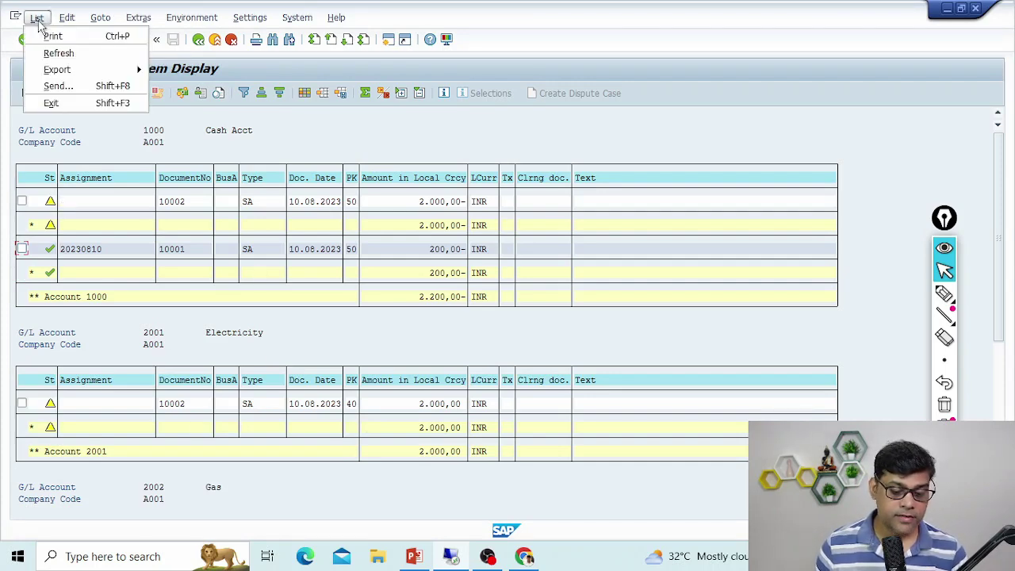
pyautogui.click(91, 53)
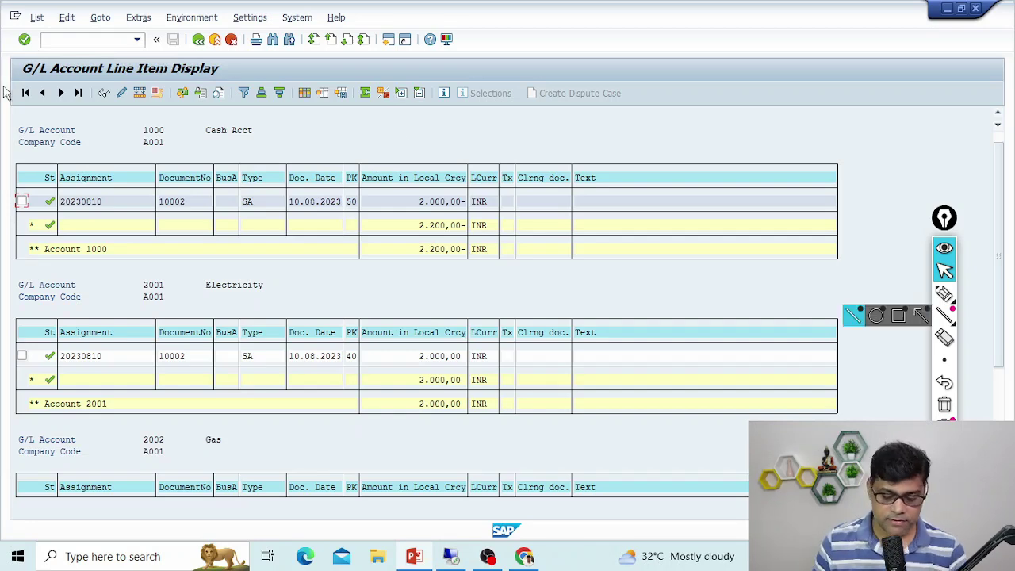
pyautogui.hotkey('alt', 'l')
pyautogui.hotkey('shift', 'F3')
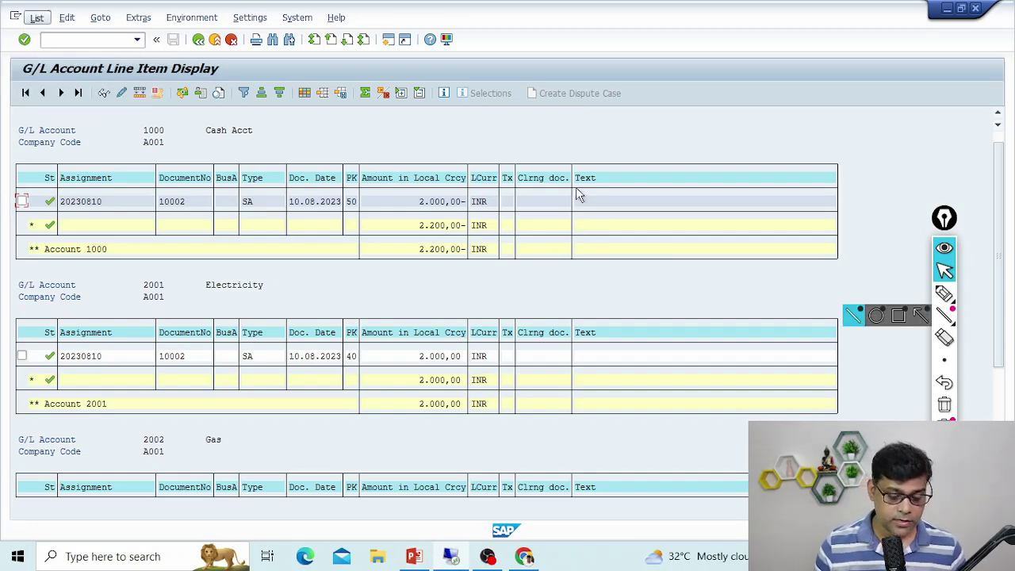
# Step: Exit the Post Parked Document transaction and collapse the General Ledger folder and its open subfolders in the SAP Easy Access tree
pyautogui.click(198, 39)
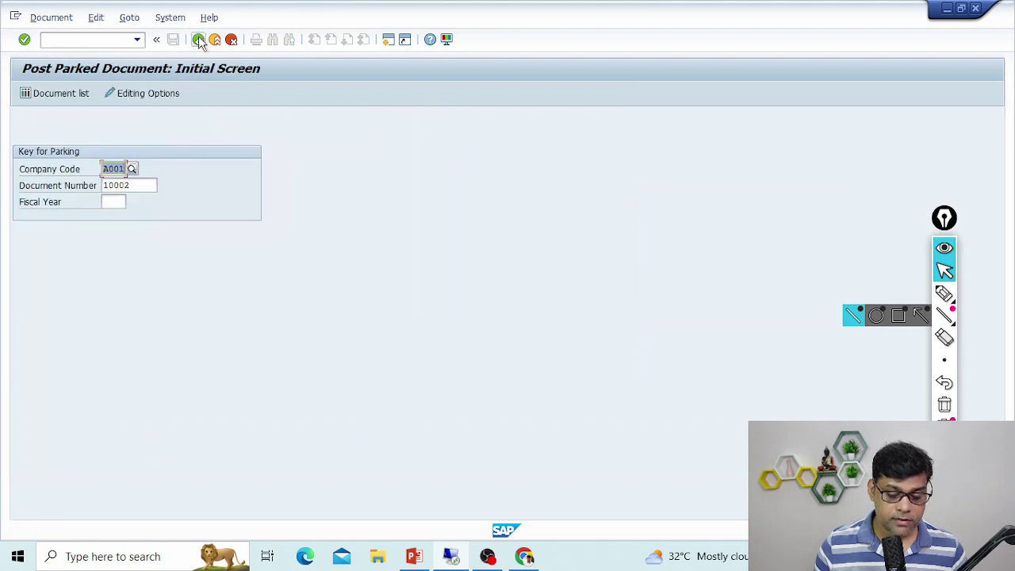
pyautogui.click(198, 39)
pyautogui.click(86, 348)
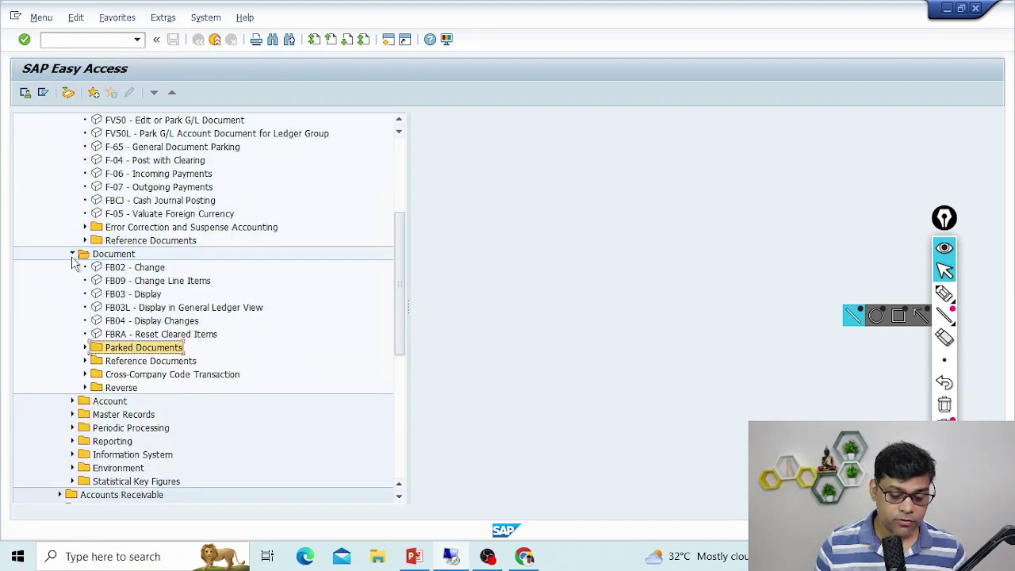
pyautogui.click(72, 254)
pyautogui.scroll(4, 143, 298)
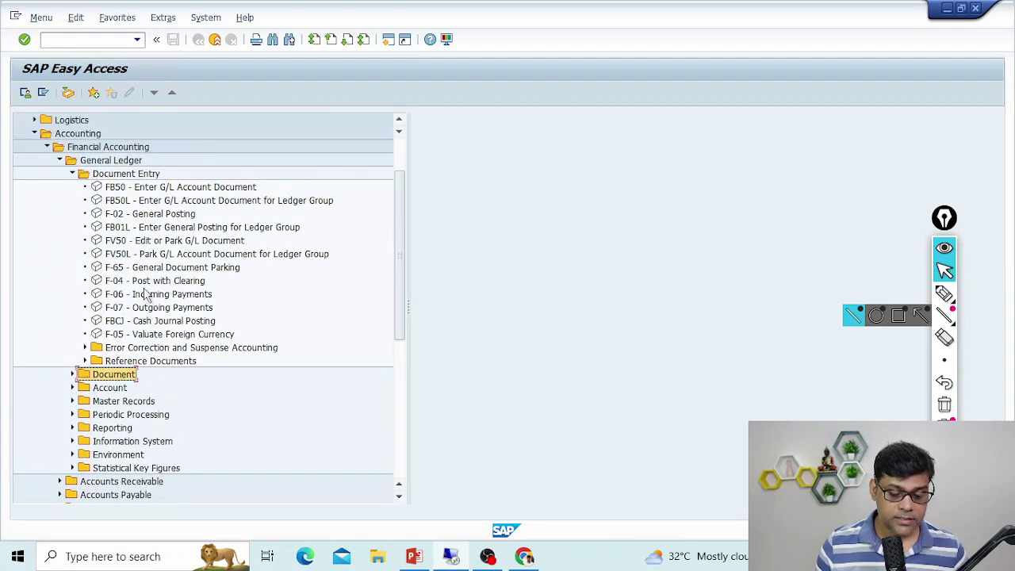
pyautogui.click(73, 228)
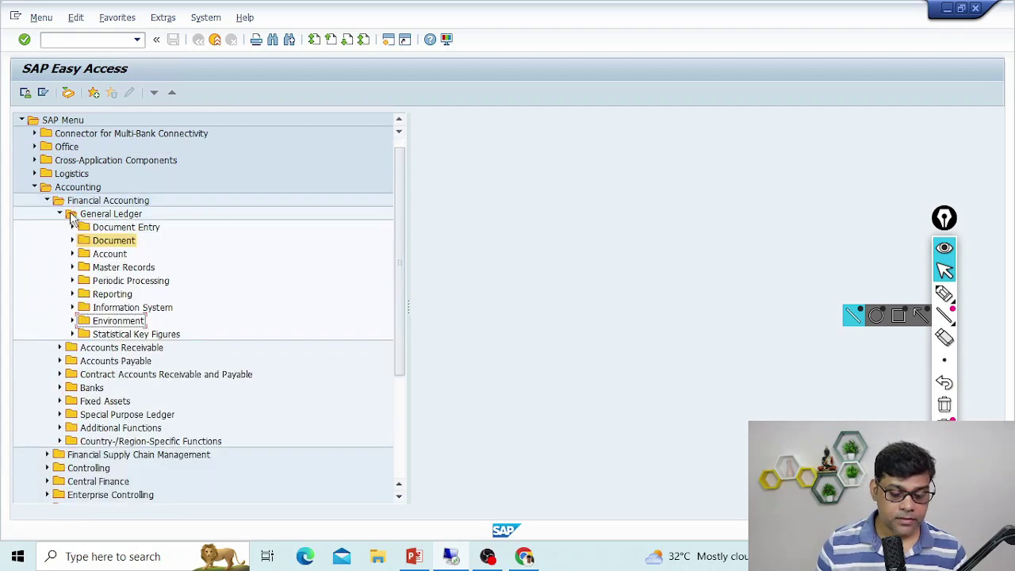
pyautogui.click(60, 214)
# Step: Expand Parked Documents under Accounts Receivable's Document folder and select FBV0 - Post/Delete
pyautogui.press('Down')
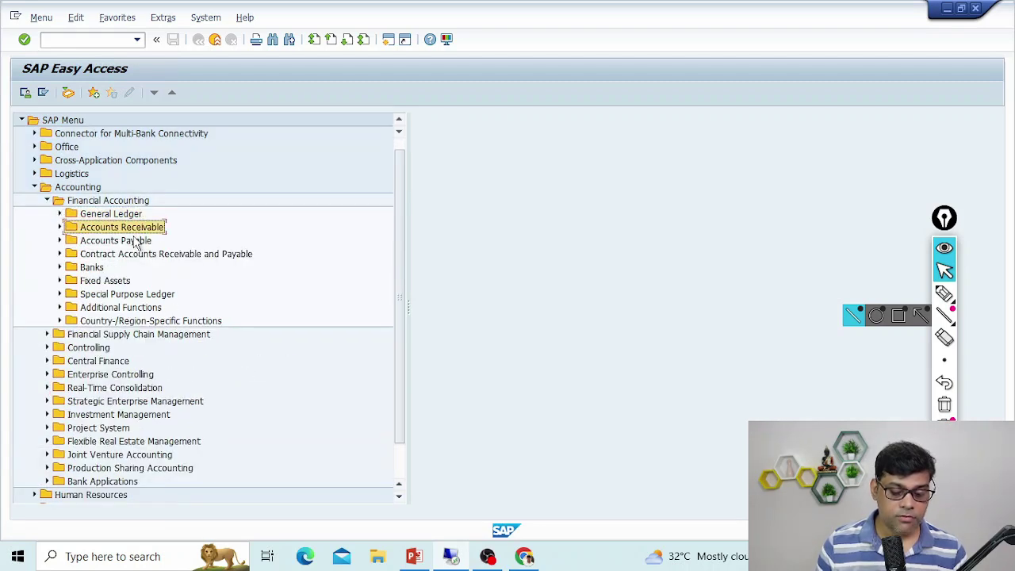
pyautogui.click(60, 227)
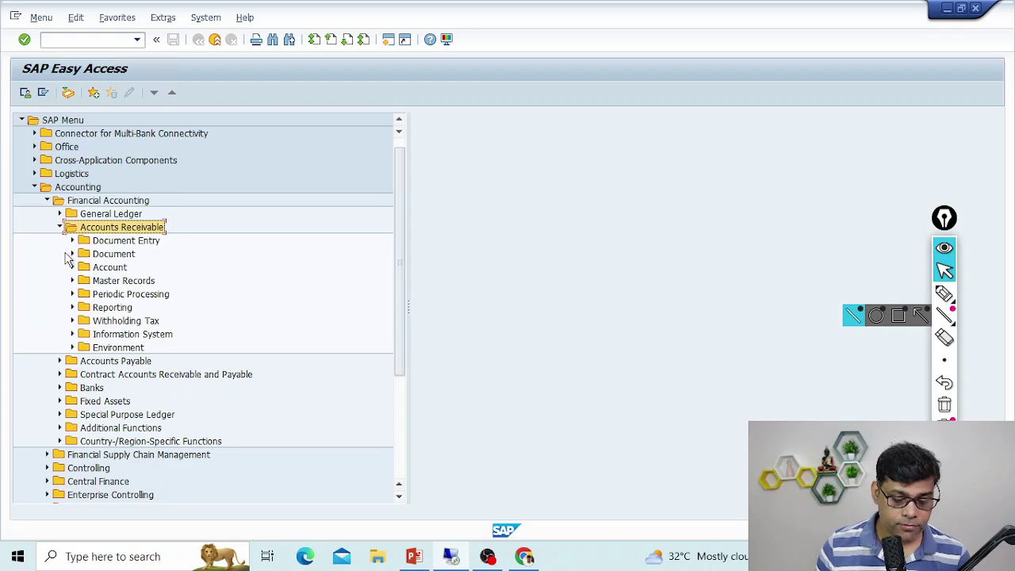
pyautogui.click(72, 254)
pyautogui.click(131, 336)
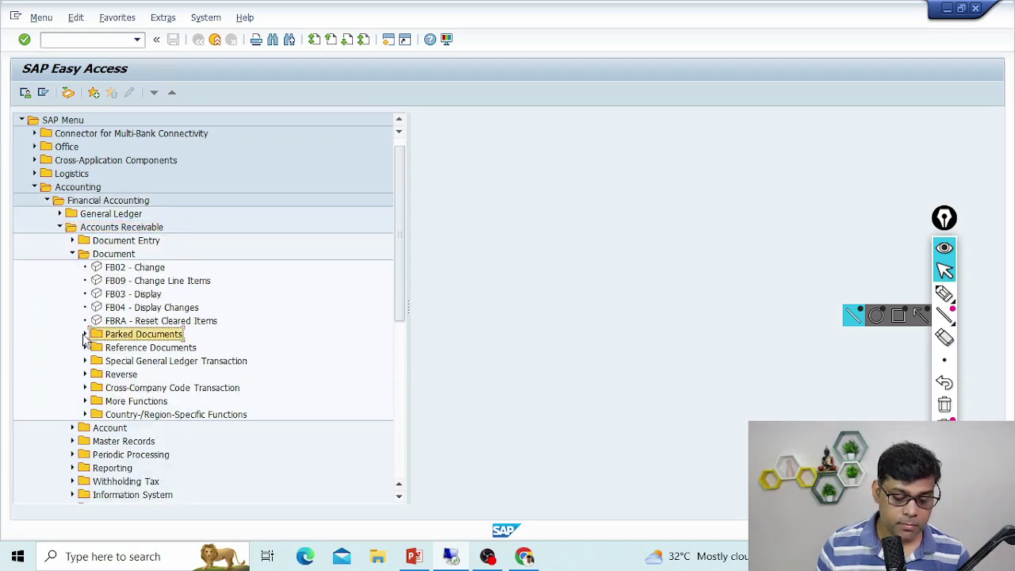
pyautogui.click(85, 335)
pyautogui.click(184, 350)
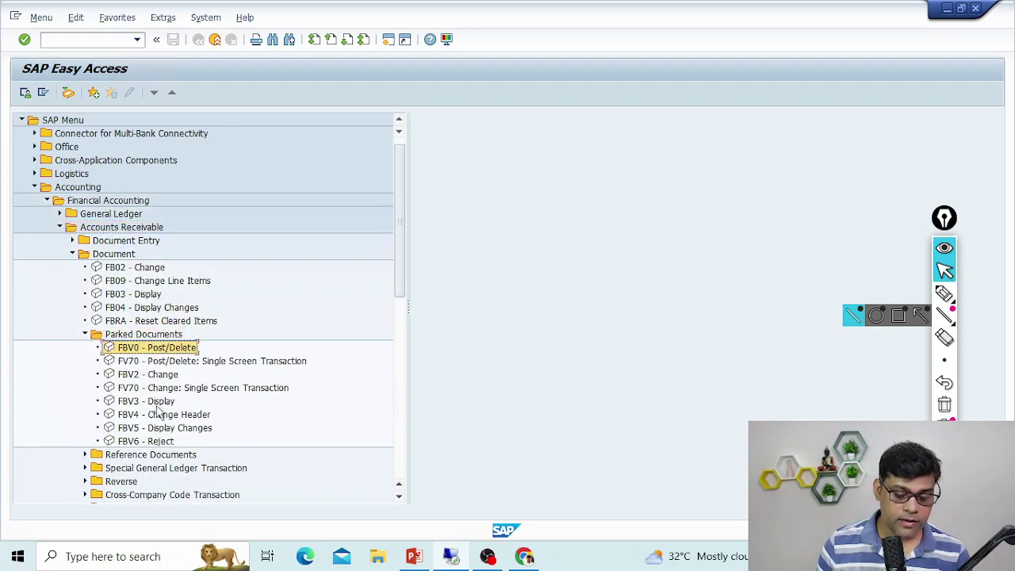
pyautogui.click(245, 362)
pyautogui.click(152, 349)
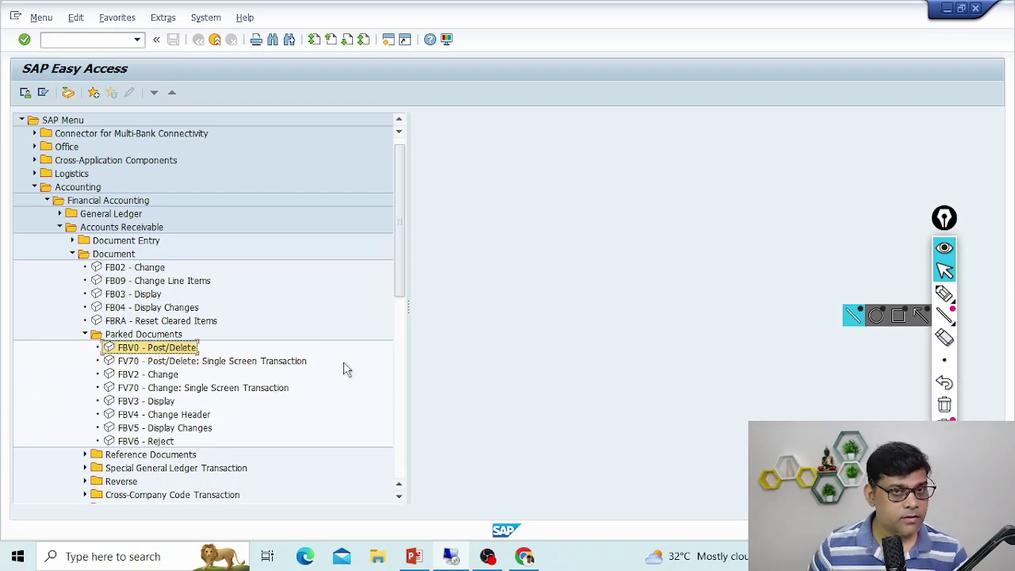